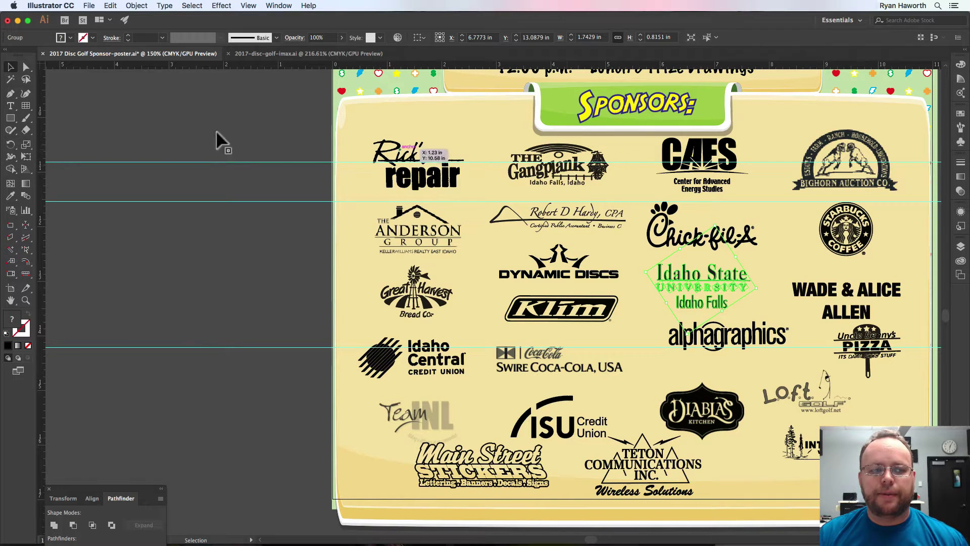
Select the Rectangular Grid Tool and scroll the canvas right to the Sponsors area
{"action": "left_click", "coordinate": [26, 104]}
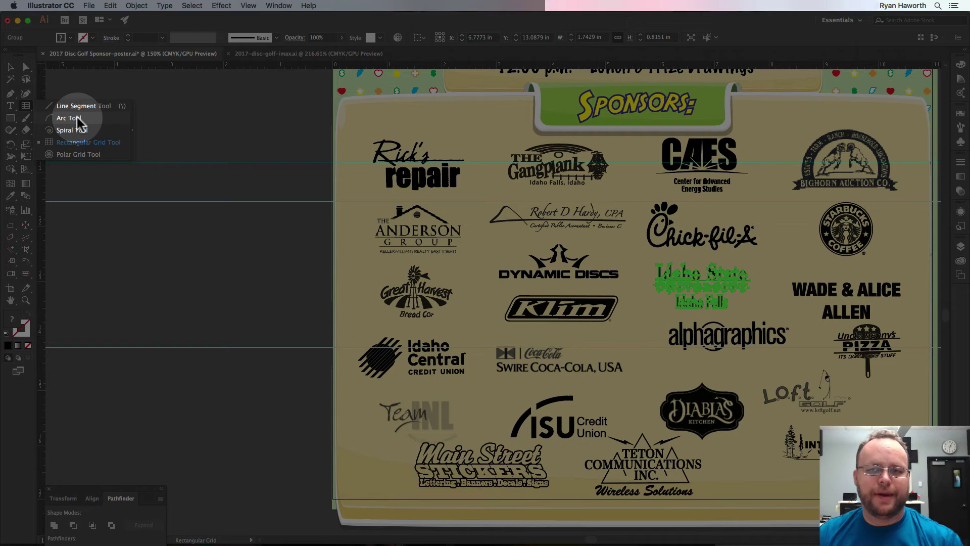
{"action": "left_click", "coordinate": [71, 142]}
{"action": "scroll", "coordinate": [250, 134], "scroll_direction": "right", "scroll_amount": 4}
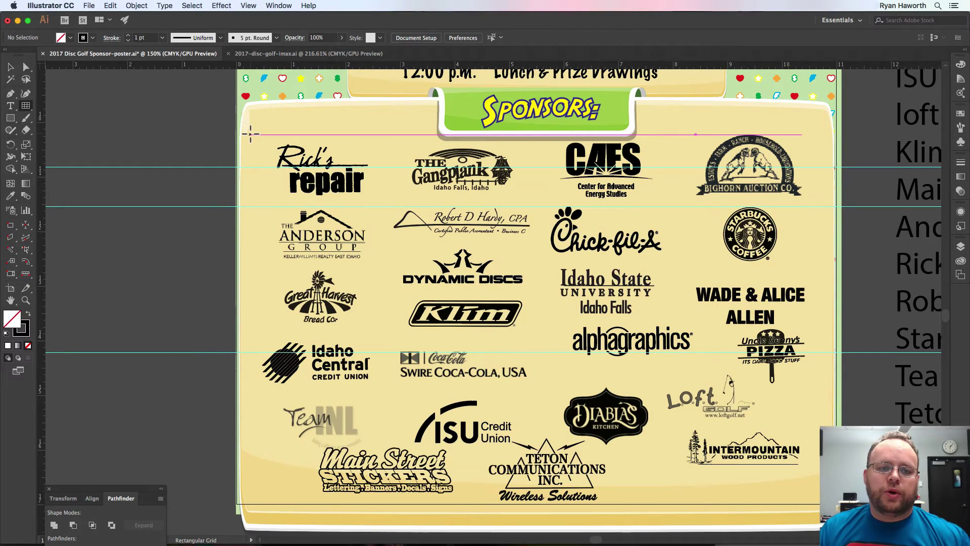
Draw a 4-column, 6-row grid over the sponsor logos with default white fill and black stroke
{"action": "left_click_drag", "start_coordinate": [250, 134], "coordinate": [807, 487]}
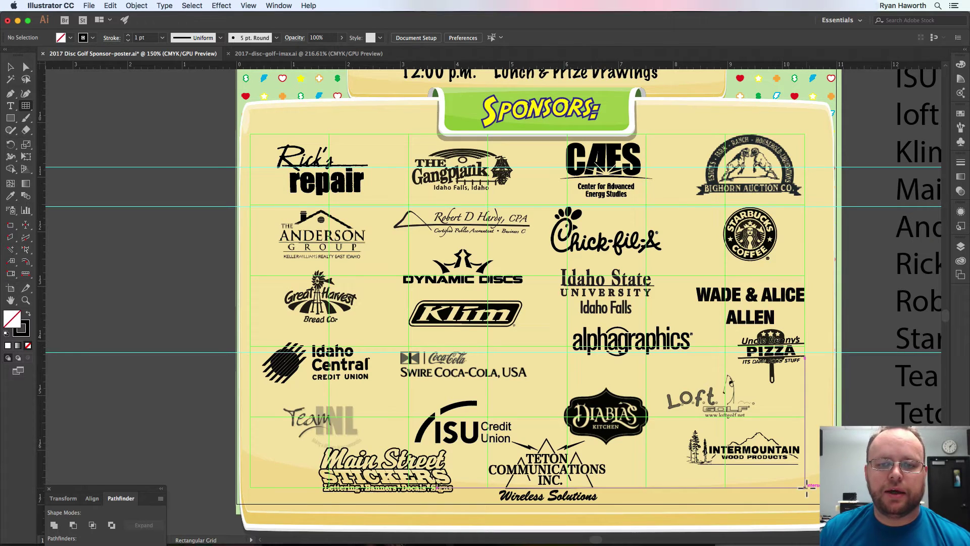
{"action": "left_click_drag", "start_coordinate": [806, 487], "coordinate": [823, 448]}
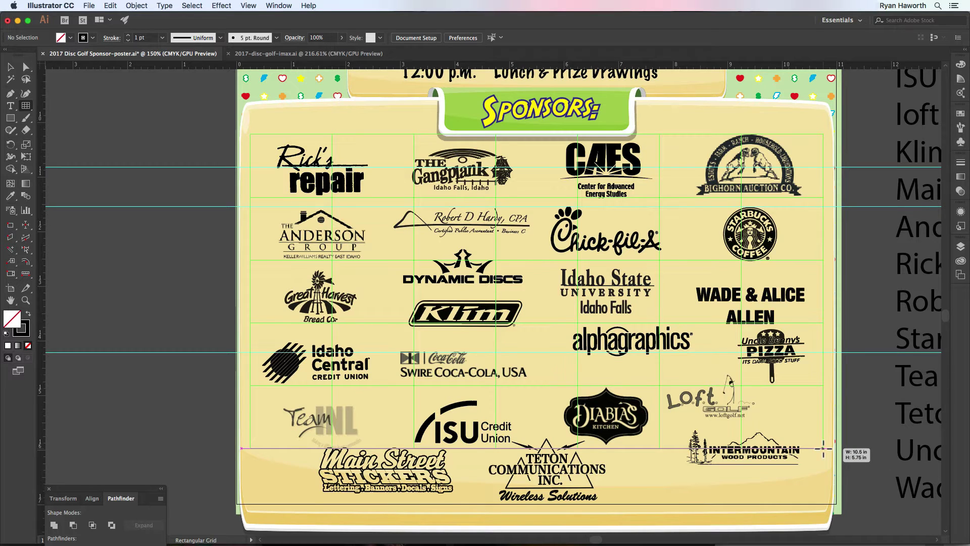
{"action": "key", "text": "Up"}
{"action": "left_click_drag", "start_coordinate": [823, 449], "coordinate": [823, 449]}
{"action": "key", "text": "Down"}
{"action": "key", "text": "Down"}
{"action": "key", "text": "Left"}
{"action": "key", "text": "Left"}
{"action": "key", "text": "Left"}
{"action": "key", "text": "Up"}
{"action": "key", "text": "Up"}
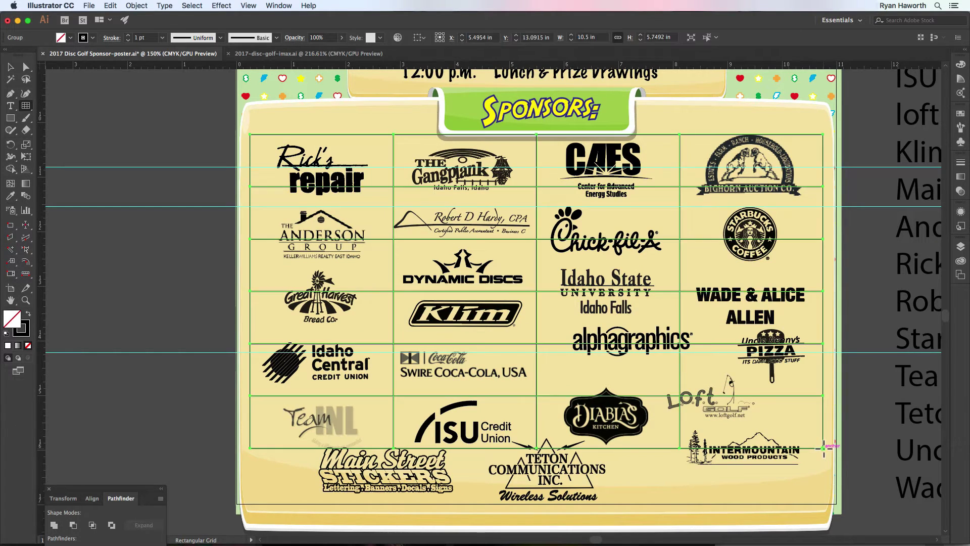
{"action": "key", "text": "d"}
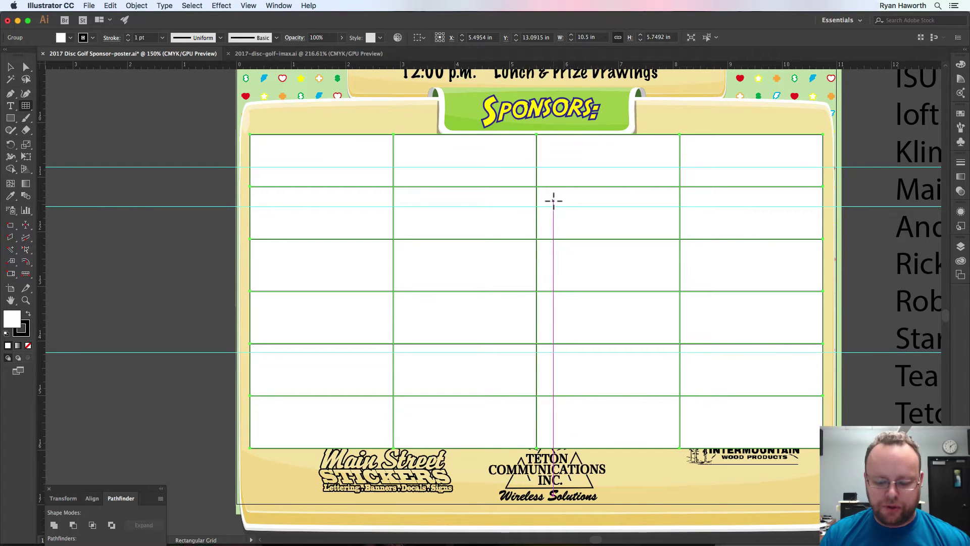
Hide the guides, nudge the grid, then undo it back to its original position
{"action": "key", "text": "super+semicolon"}
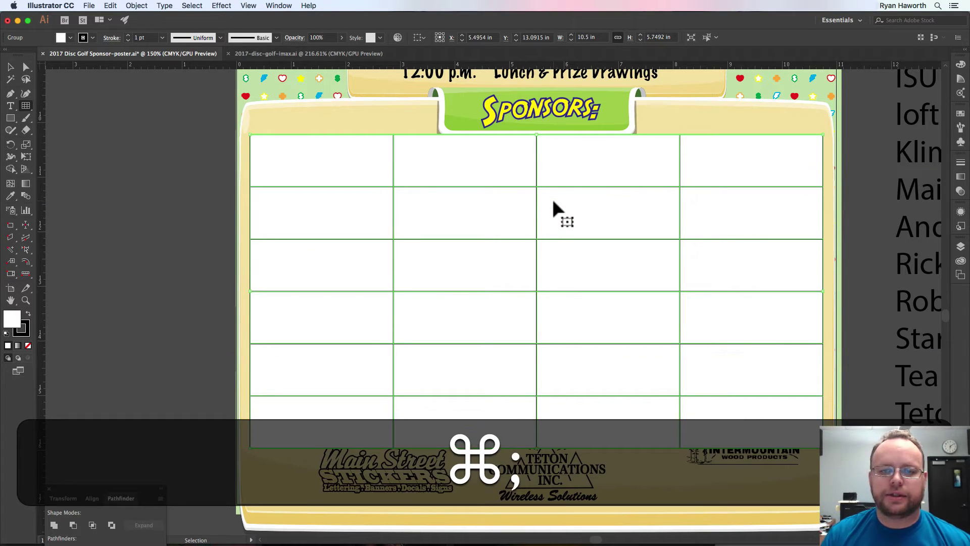
{"action": "key", "text": "v"}
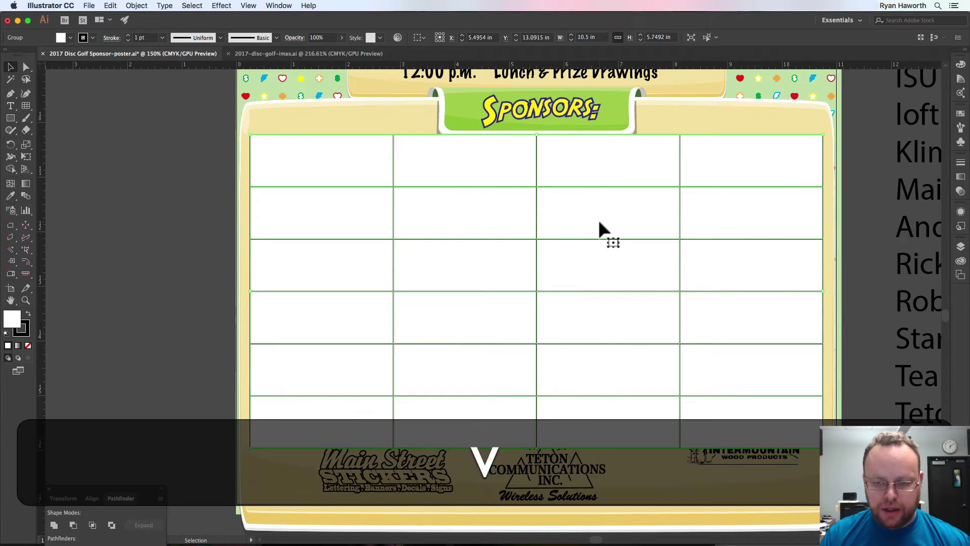
{"action": "key", "text": "shift+Down"}
{"action": "key", "text": "Up"}
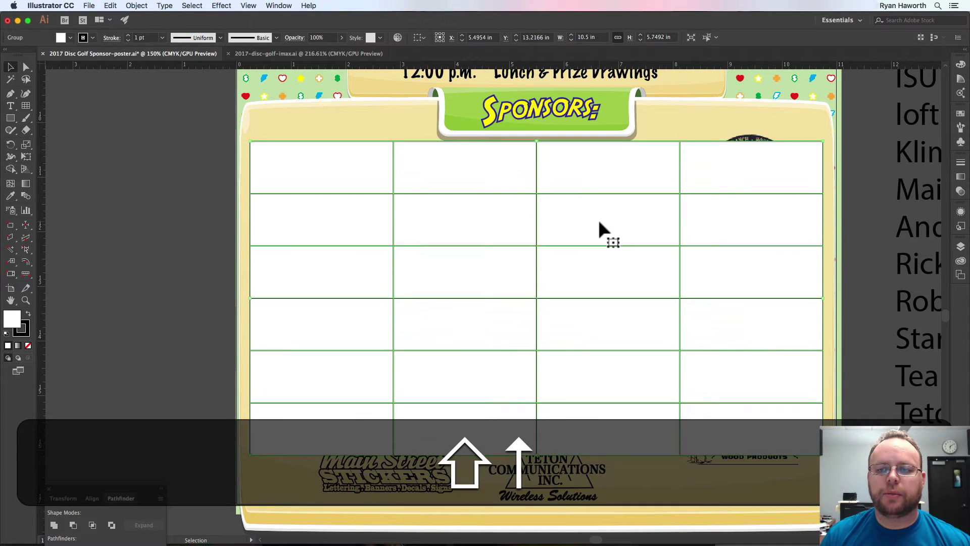
{"action": "key", "text": "Up"}
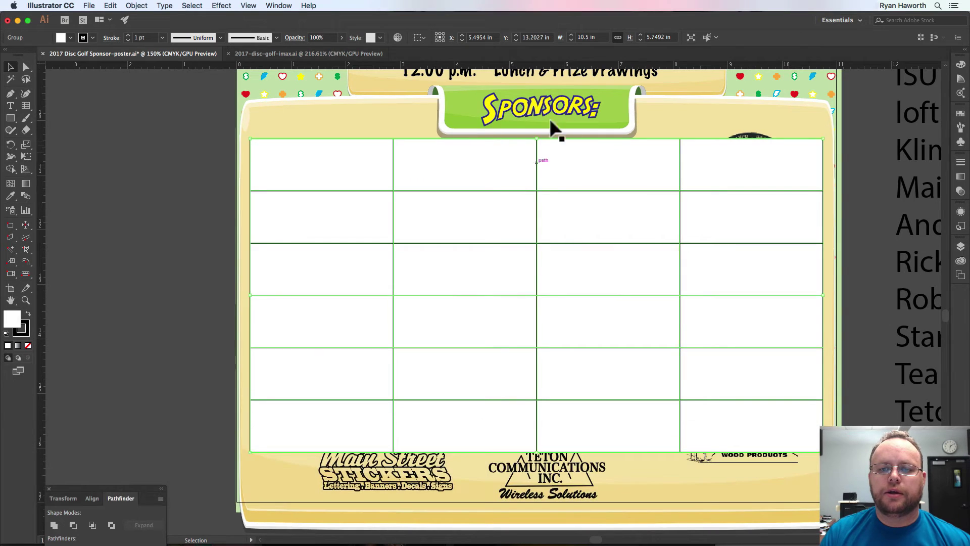
{"action": "key", "text": "super+z"}
{"action": "key", "text": "super+z"}
{"action": "key", "text": "super+z"}
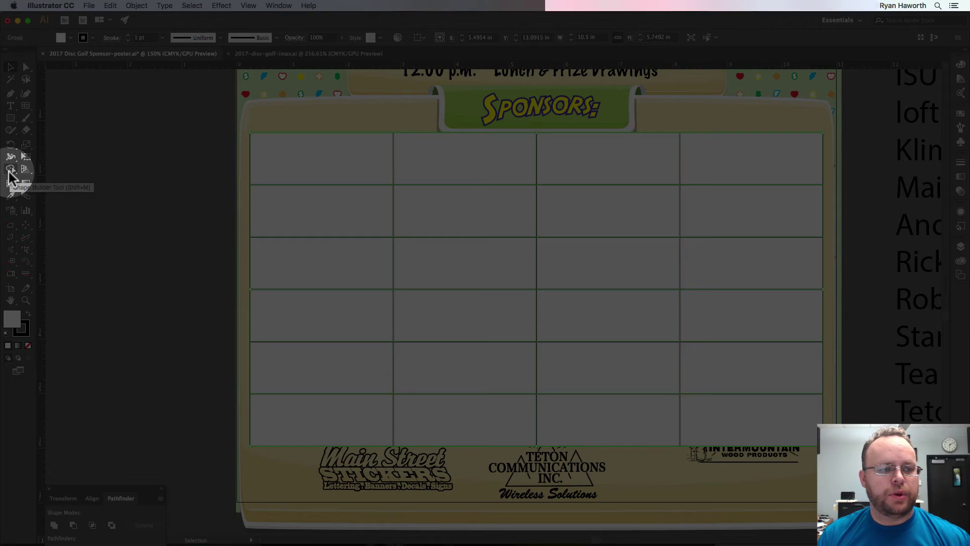
Run Shape Builder on the grid, then ungroup it into separate cells
{"action": "key", "text": "shift+m"}
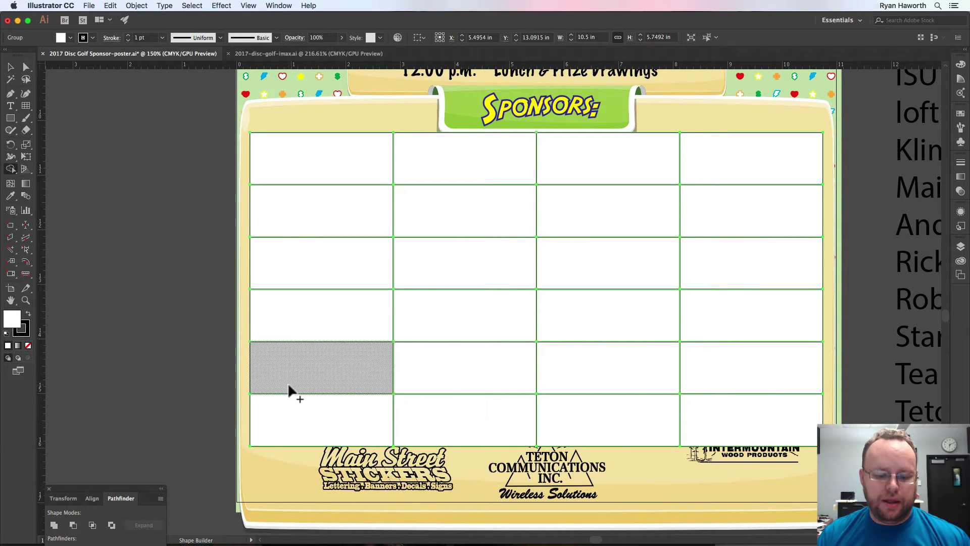
{"action": "key", "text": "v"}
{"action": "right_click", "coordinate": [326, 160]}
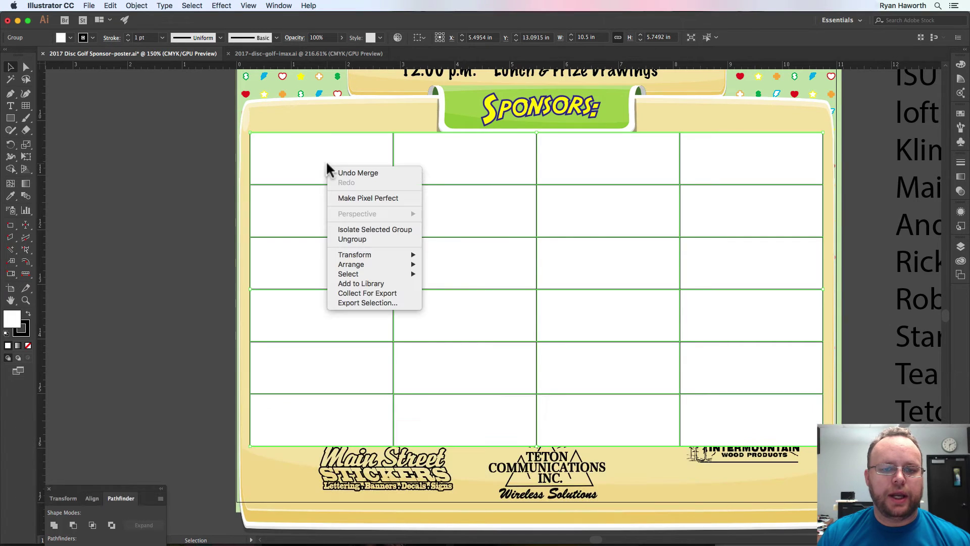
{"action": "left_click", "coordinate": [363, 238]}
Verify individual selection by clicking cells in rows 2, 3, 5 and 6
{"action": "left_click", "coordinate": [133, 182]}
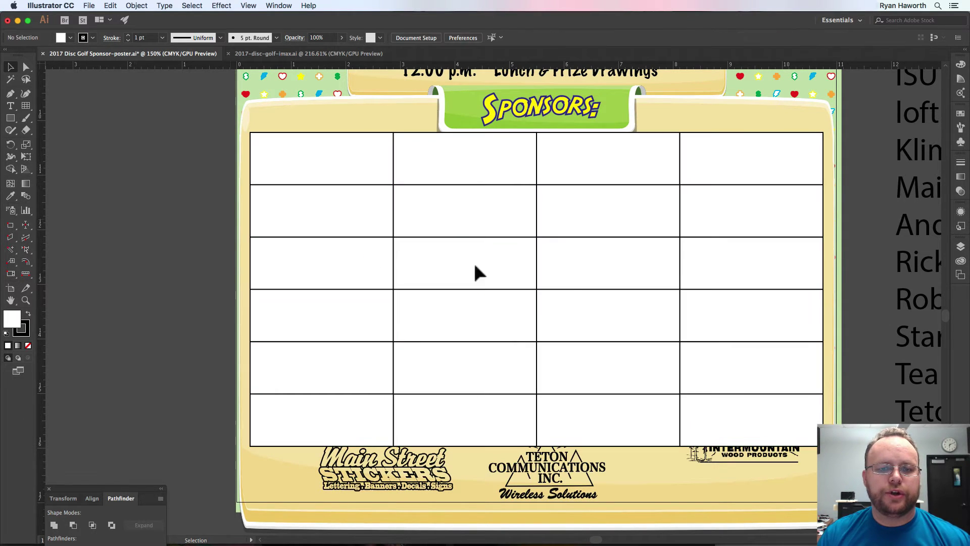
{"action": "left_click", "coordinate": [592, 218]}
{"action": "left_click", "coordinate": [111, 237]}
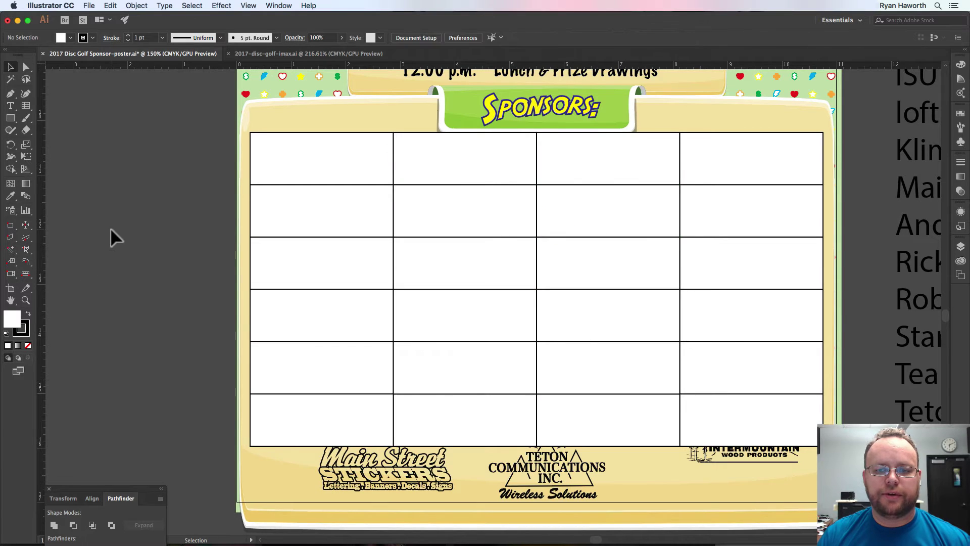
{"action": "left_click", "coordinate": [525, 285]}
{"action": "left_click", "coordinate": [182, 307]}
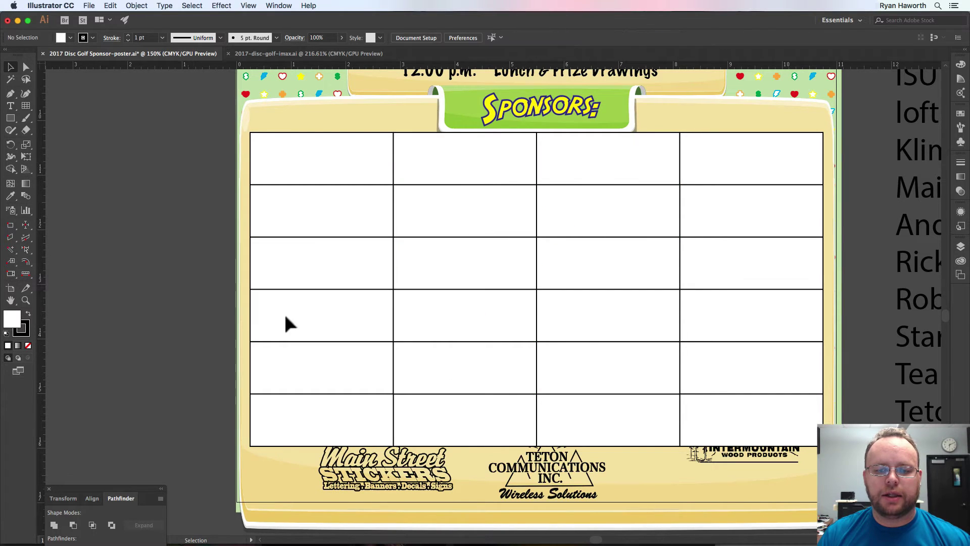
{"action": "left_click", "coordinate": [581, 356]}
{"action": "left_click", "coordinate": [184, 377]}
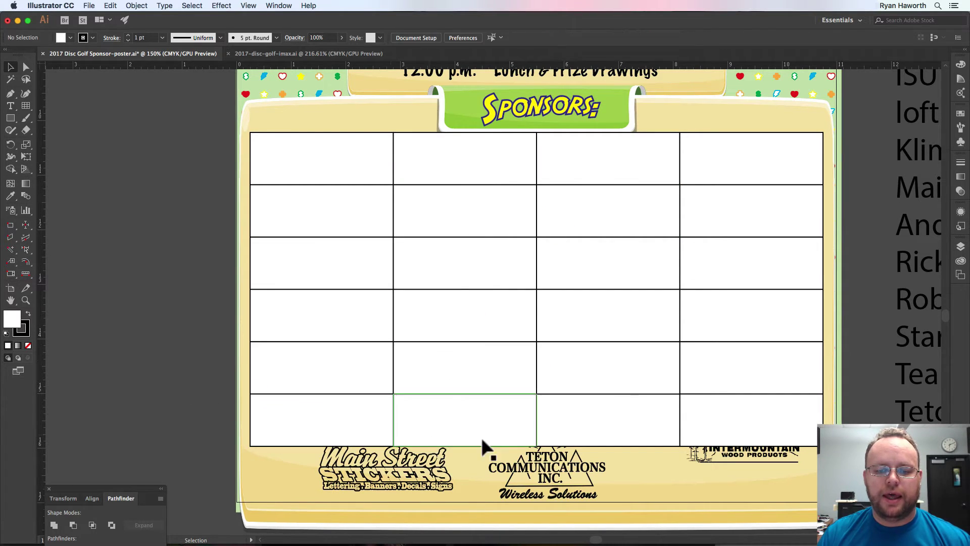
{"action": "left_click", "coordinate": [484, 437]}
{"action": "left_click", "coordinate": [157, 391]}
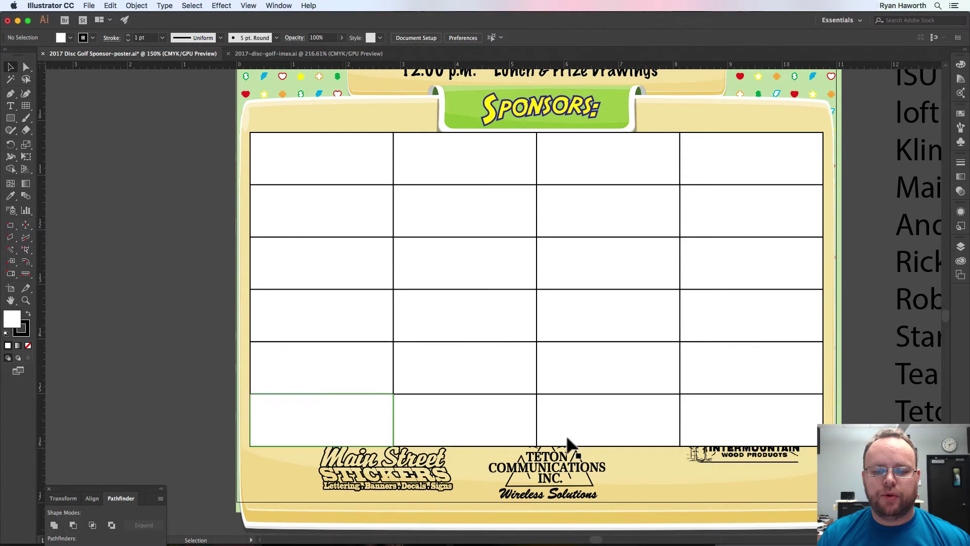
{"action": "left_click", "coordinate": [601, 435]}
{"action": "left_click", "coordinate": [219, 399]}
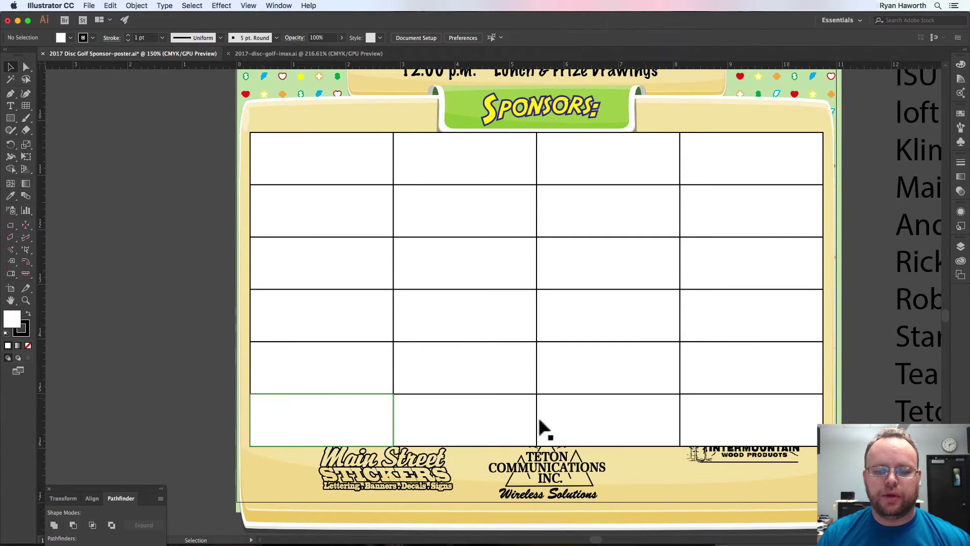
{"action": "left_click", "coordinate": [780, 433]}
{"action": "left_click", "coordinate": [221, 385]}
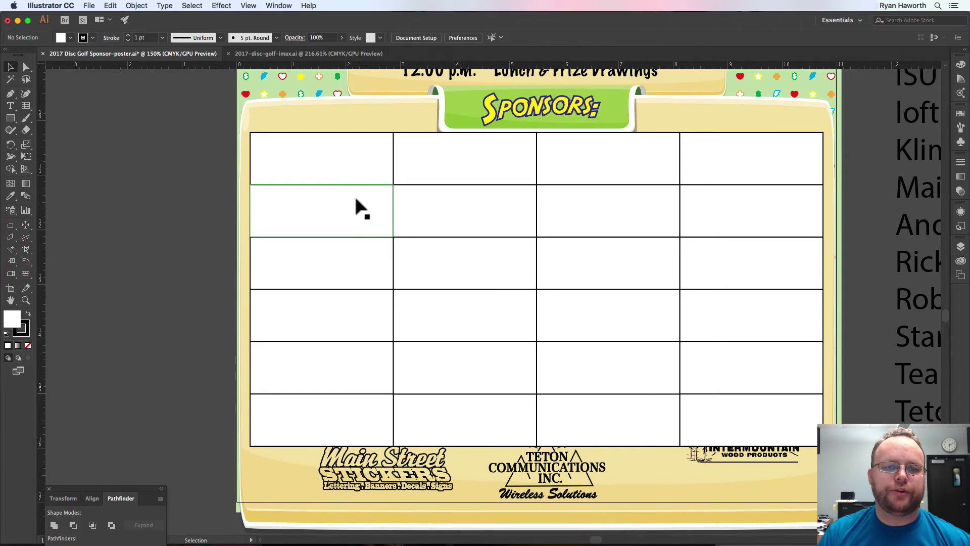
Remove the first cell's fill and center the Rick's repair logo in it
{"action": "double_click", "coordinate": [347, 175]}
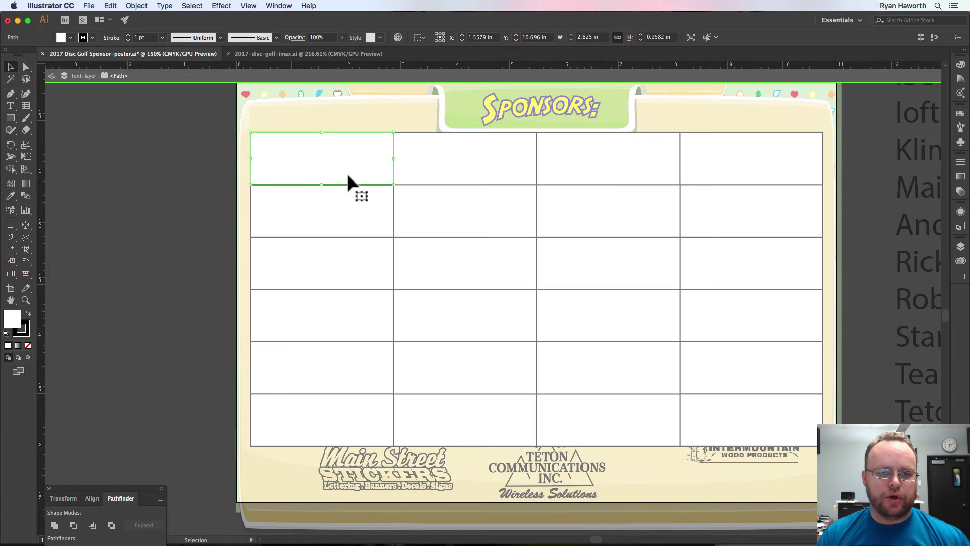
{"action": "double_click", "coordinate": [176, 180]}
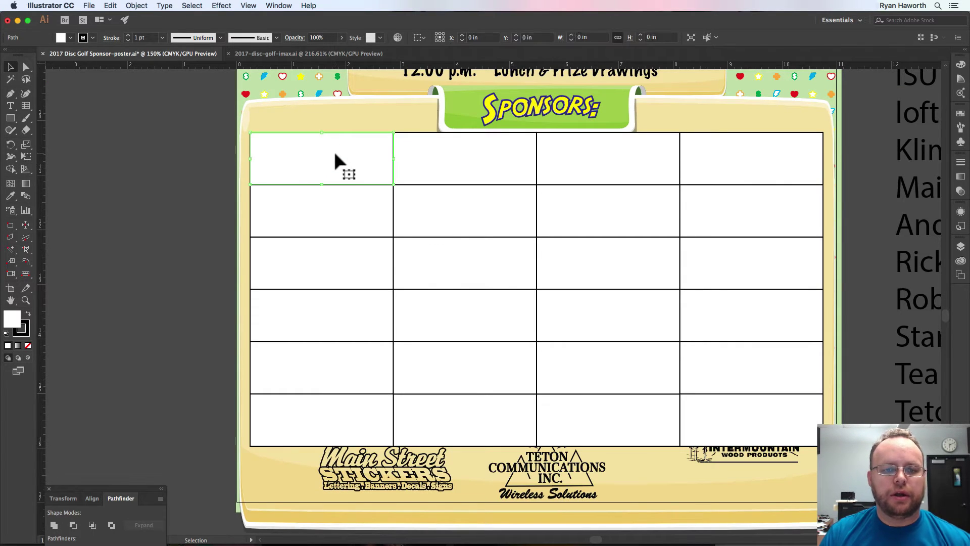
{"action": "key", "text": "slash"}
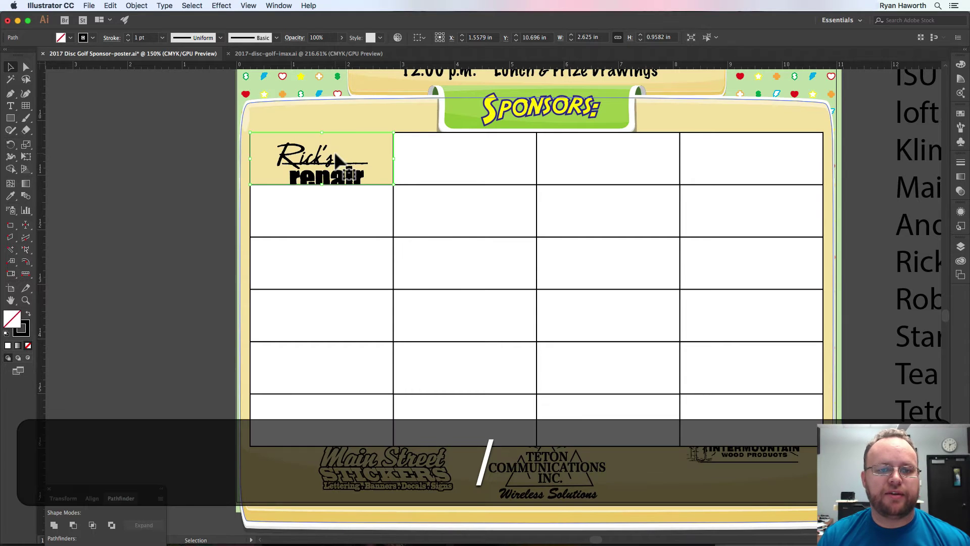
{"action": "left_click", "coordinate": [318, 161], "text": "shift"}
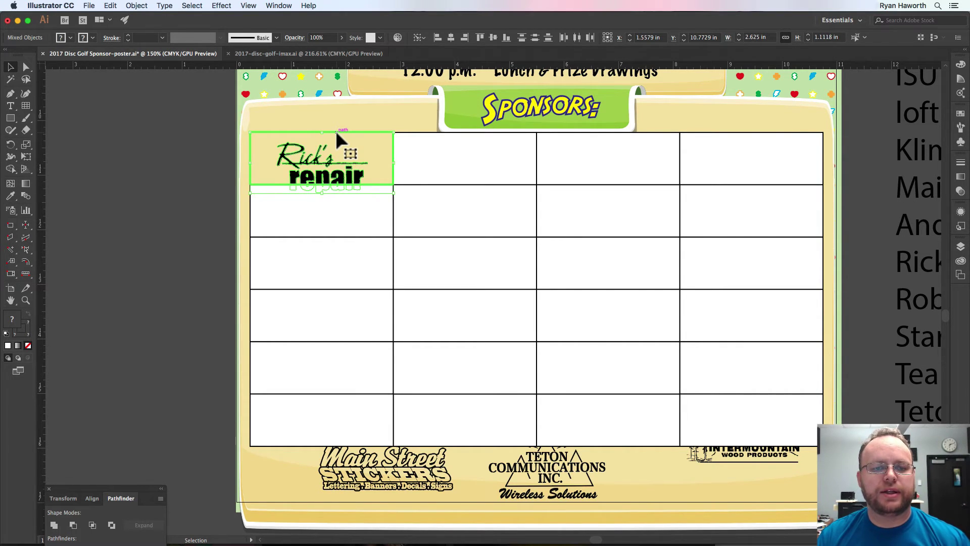
{"action": "left_click", "coordinate": [451, 37]}
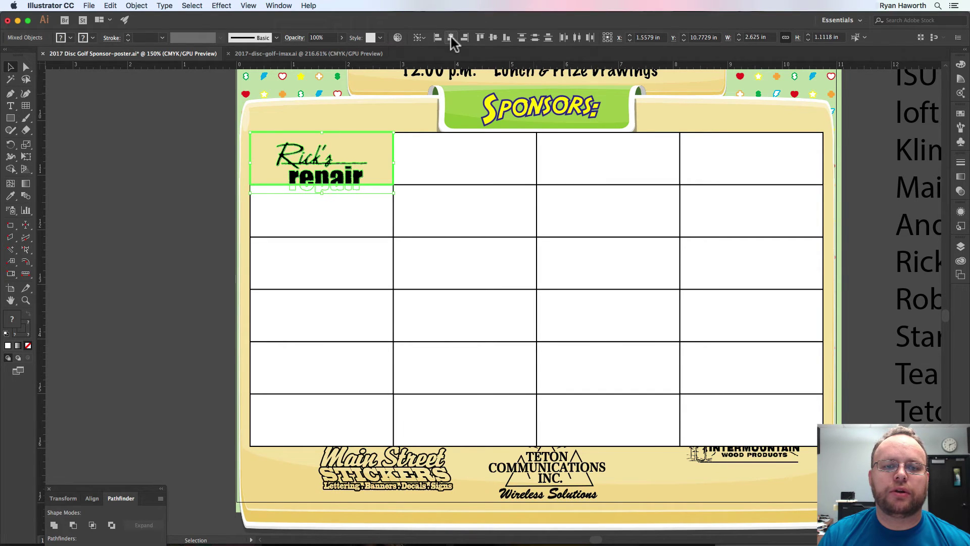
{"action": "left_click", "coordinate": [492, 38]}
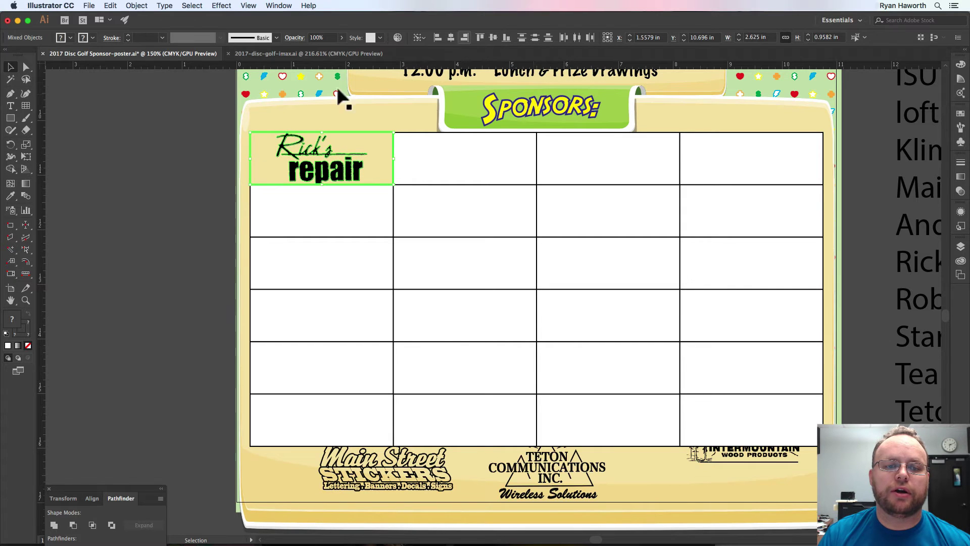
{"action": "left_click", "coordinate": [150, 167]}
Clear the second cell's fill and center the Anderson logo in it
{"action": "left_click", "coordinate": [327, 219]}
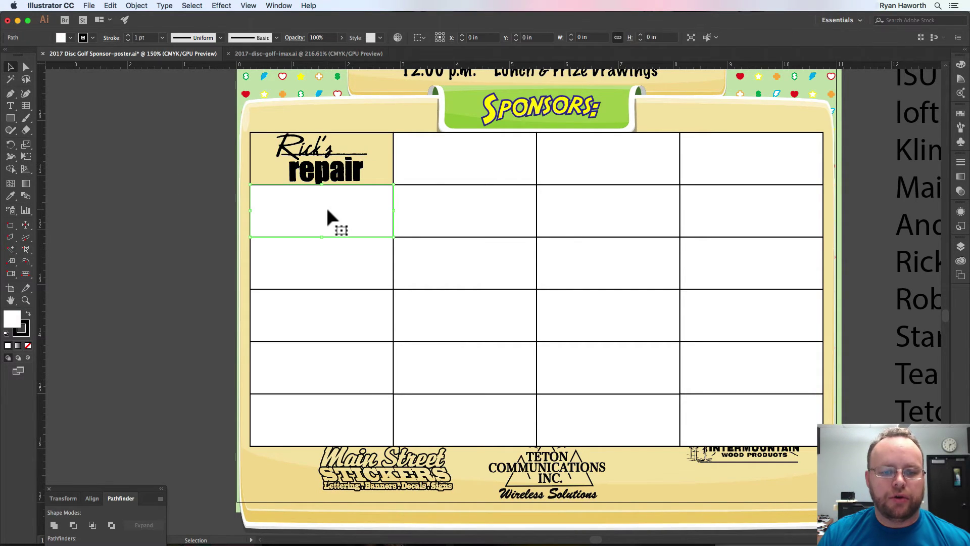
{"action": "key", "text": "slash"}
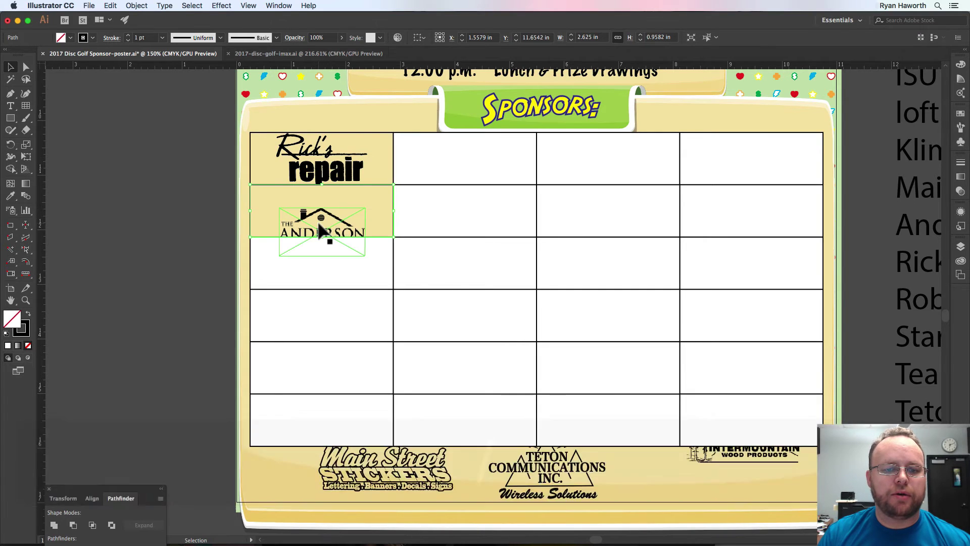
{"action": "left_click", "coordinate": [321, 218], "text": "shift"}
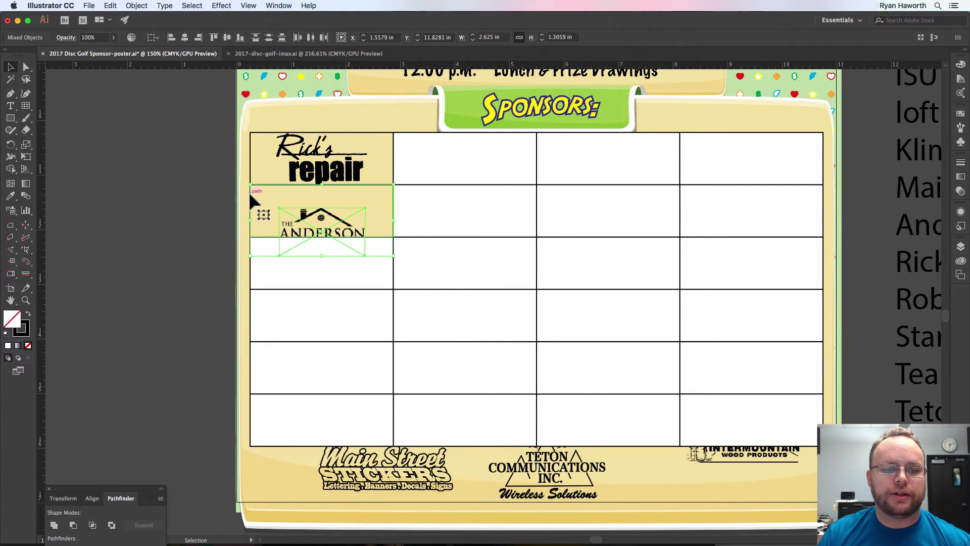
{"action": "left_click", "coordinate": [250, 194]}
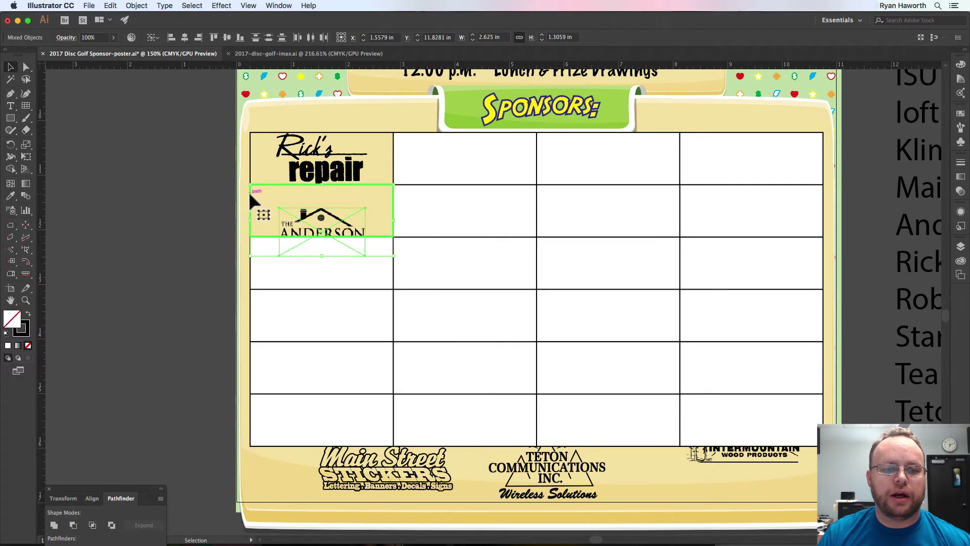
{"action": "left_click", "coordinate": [184, 36]}
{"action": "left_click", "coordinate": [226, 37]}
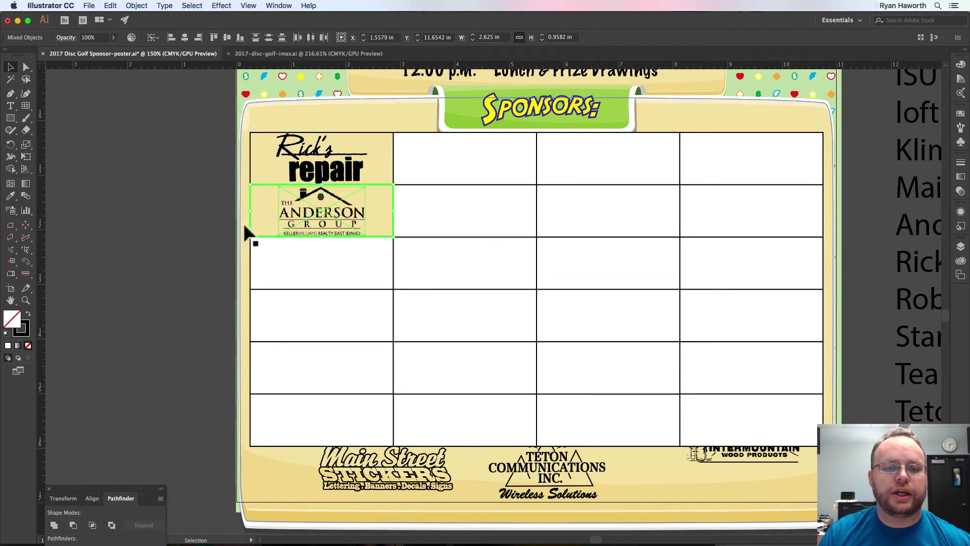
Clear the third cell's fill and center the Great Harvest logo in it
{"action": "left_click", "coordinate": [347, 262]}
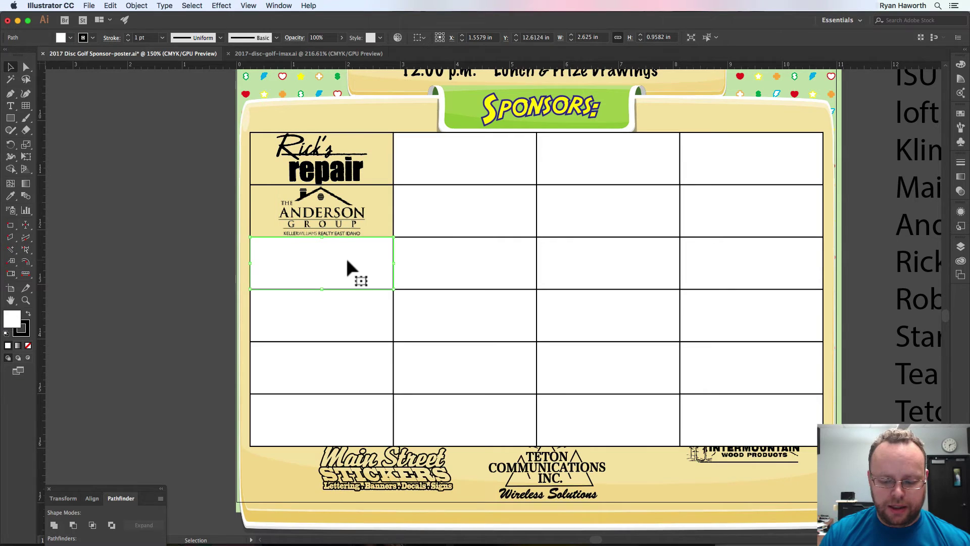
{"action": "key", "text": "slash"}
{"action": "left_click", "coordinate": [319, 273], "text": "shift"}
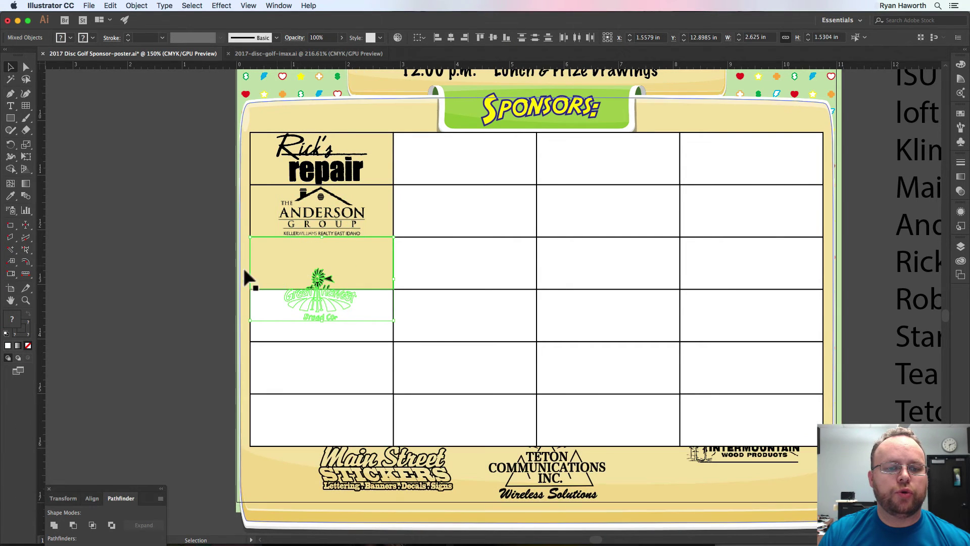
{"action": "left_click", "coordinate": [250, 253]}
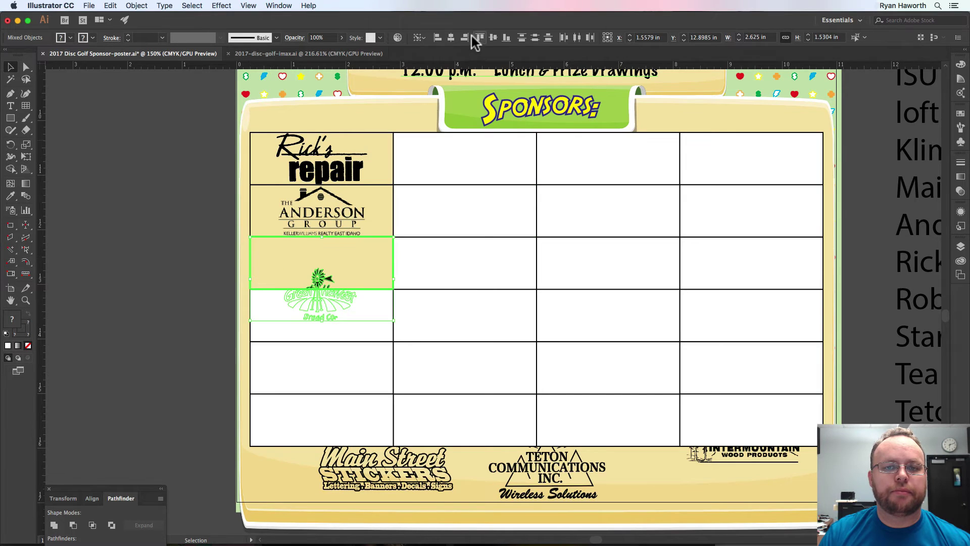
{"action": "left_click", "coordinate": [452, 38]}
{"action": "left_click", "coordinate": [493, 38]}
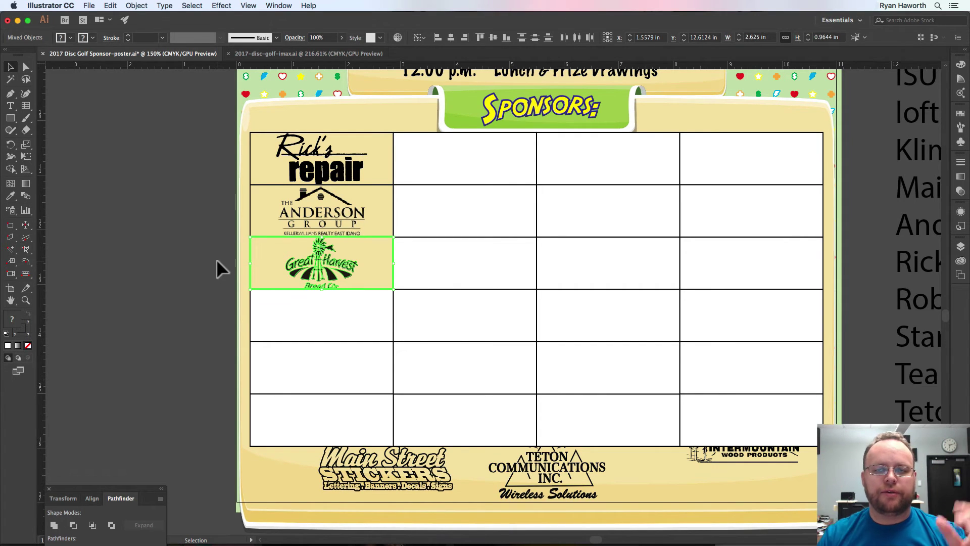
Clear the fourth cell's fill and center the Main Street Stickers logo in it
{"action": "left_click", "coordinate": [257, 317]}
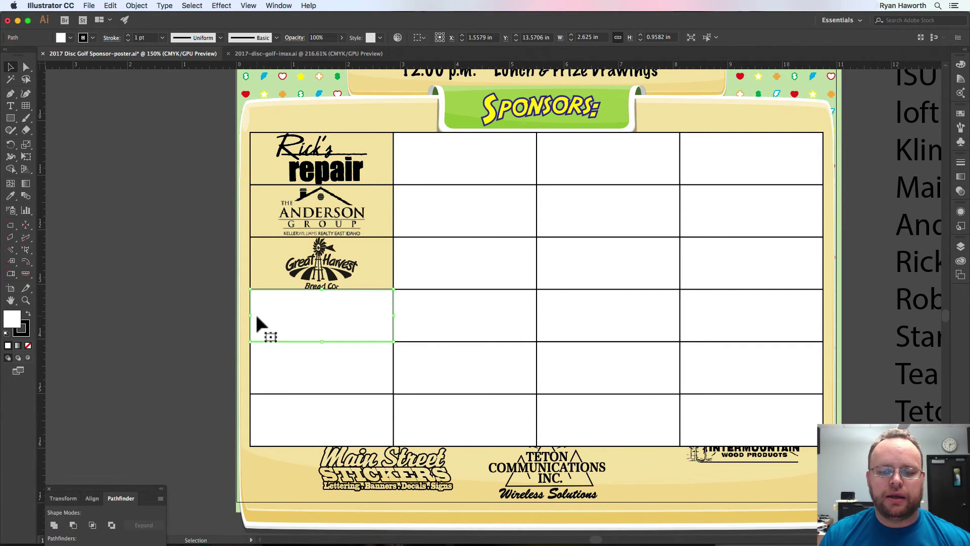
{"action": "key", "text": "slash"}
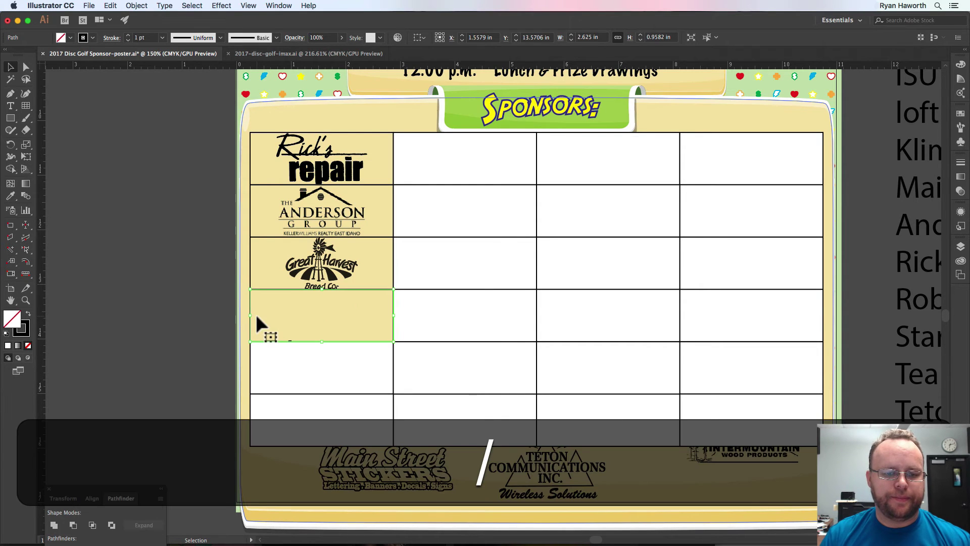
{"action": "left_click", "coordinate": [384, 473], "text": "shift"}
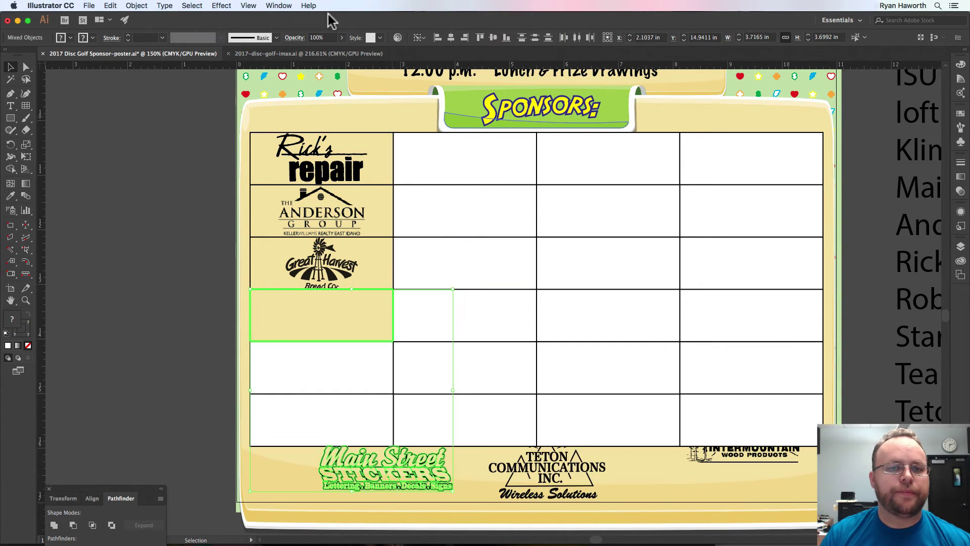
{"action": "left_click", "coordinate": [450, 37]}
{"action": "left_click", "coordinate": [496, 37]}
{"action": "left_click", "coordinate": [299, 372]}
Clear fills over Idaho Central, Team INL and ISU Credit Union, selecting the ISU logo
{"action": "key", "text": "slash"}
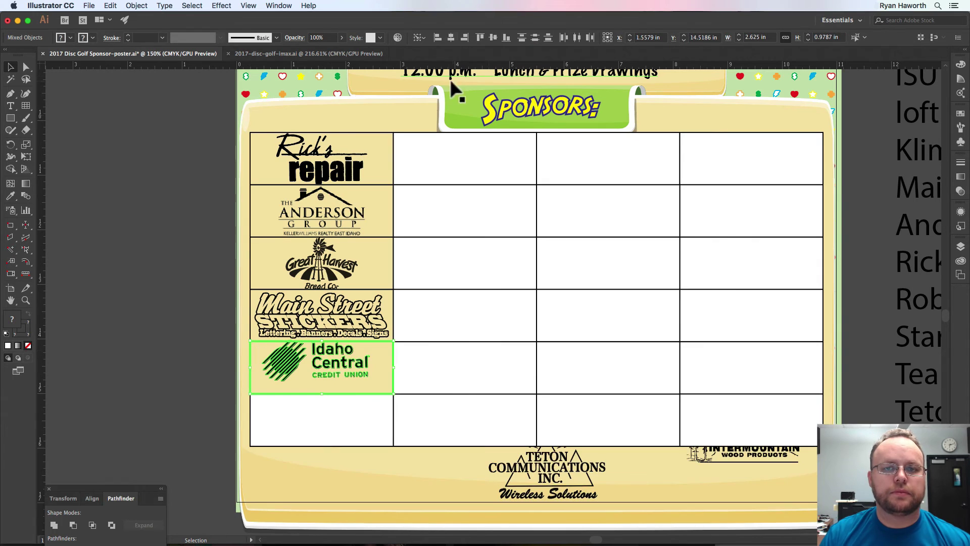
{"action": "left_click", "coordinate": [281, 425]}
{"action": "key", "text": "slash"}
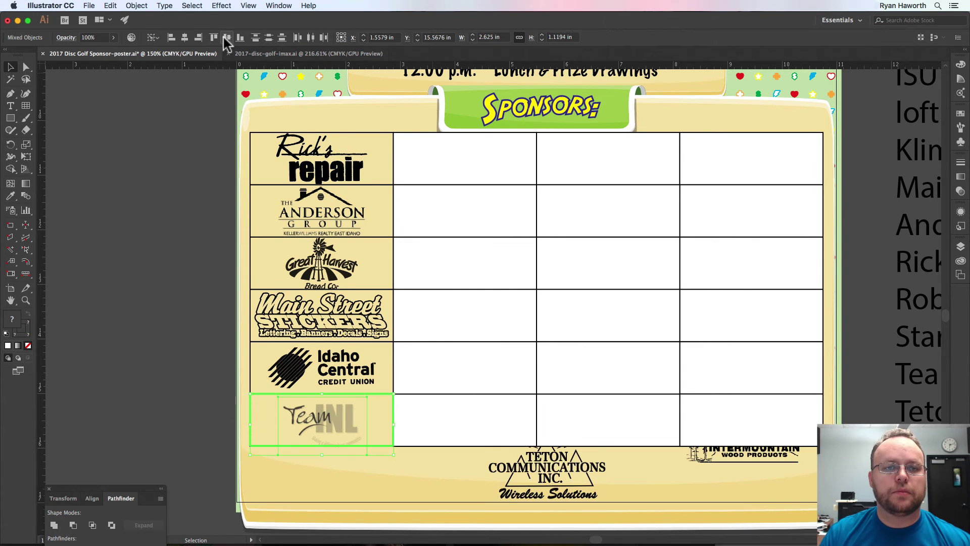
{"action": "left_click", "coordinate": [478, 420]}
{"action": "key", "text": "slash"}
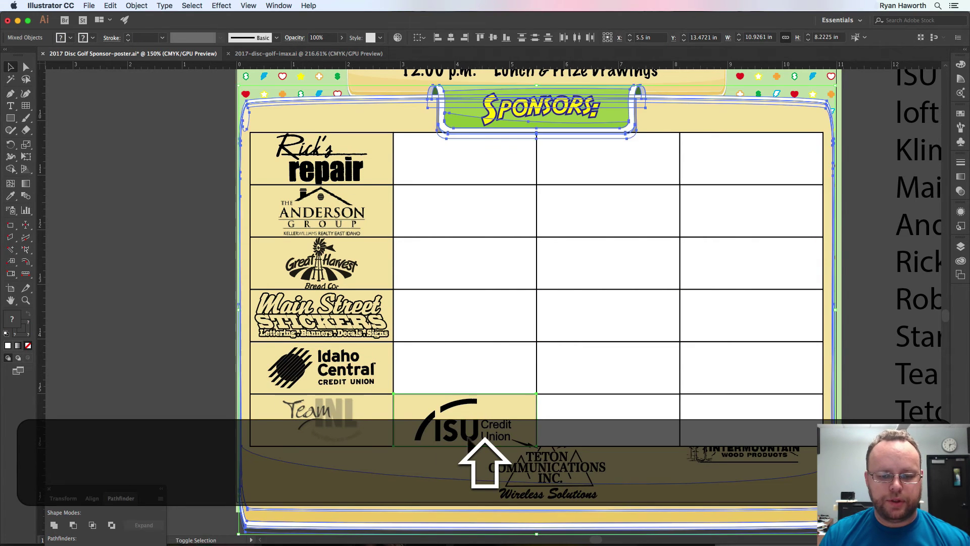
{"action": "left_click", "coordinate": [960, 246]}
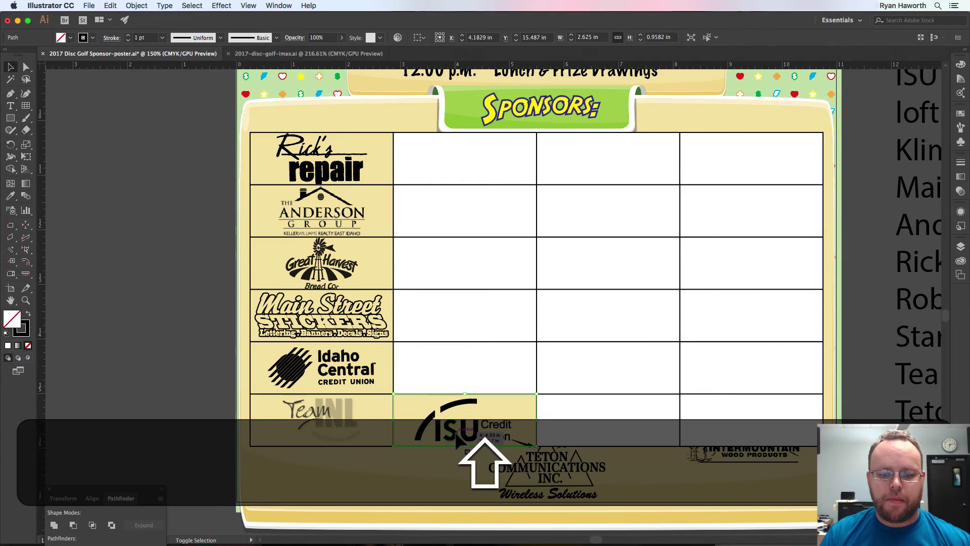
{"action": "left_click", "coordinate": [418, 434], "text": "shift"}
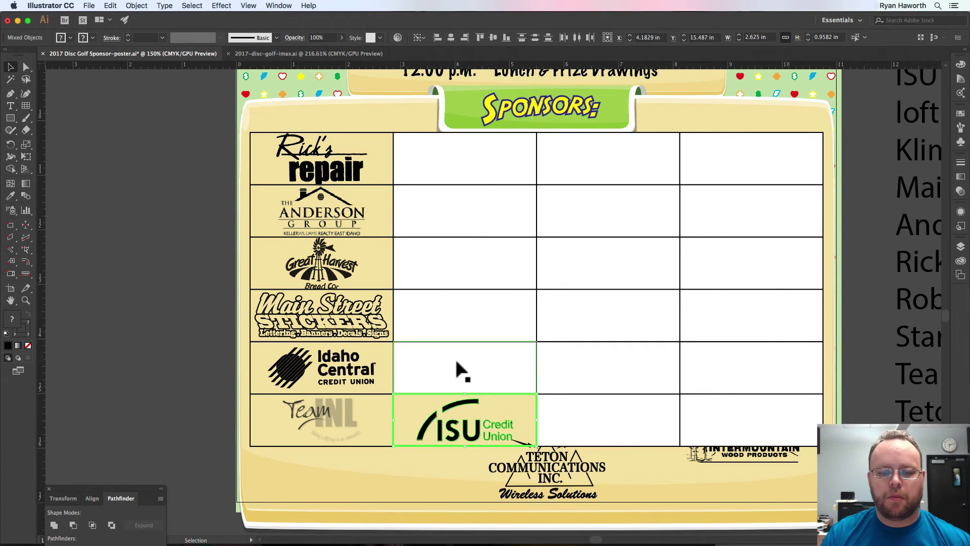
Clear the cell beside Idaho Central and center the Swire Coca-Cola logo in it
{"action": "left_click", "coordinate": [454, 356]}
{"action": "key", "text": "slash"}
{"action": "left_click", "coordinate": [455, 359], "text": "shift"}
{"action": "left_click", "coordinate": [223, 37]}
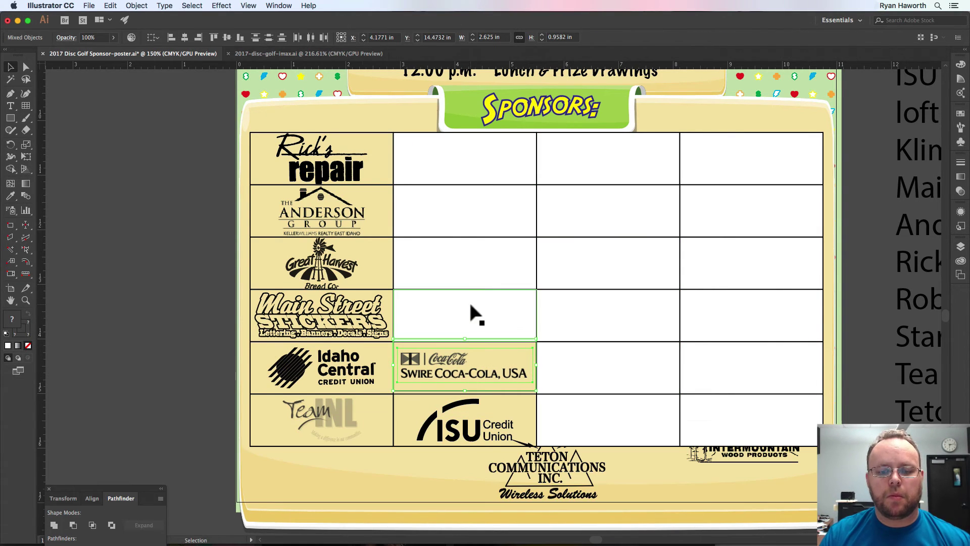
{"action": "left_click", "coordinate": [227, 37]}
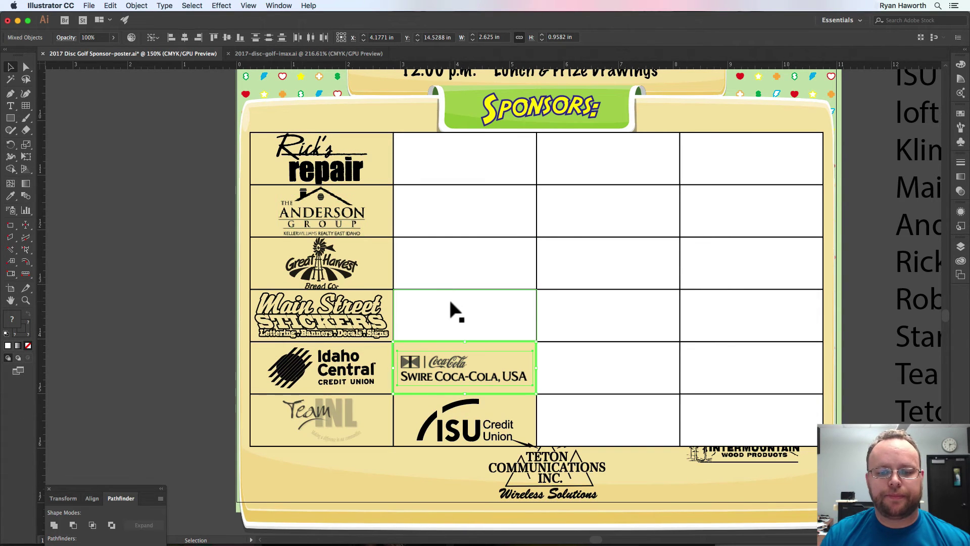
Clear the cell beside Main Street Stickers and center the Klim logo in it
{"action": "left_click", "coordinate": [449, 298]}
{"action": "key", "text": "slash"}
{"action": "left_click", "coordinate": [451, 37]}
{"action": "left_click", "coordinate": [494, 37]}
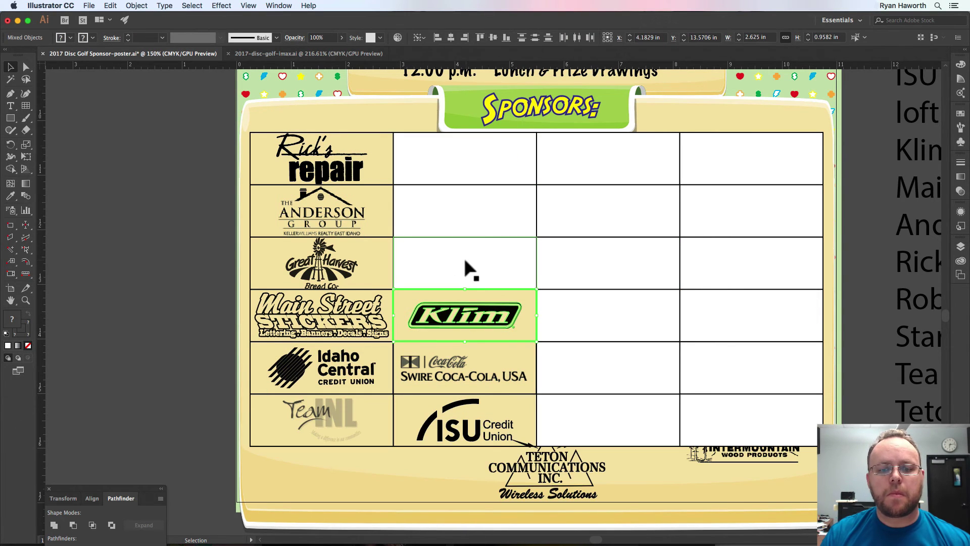
Clear the white fill and centre the Dynamic Discs, individual sponsor and The Gangplank logos in their cells
{"action": "left_click", "coordinate": [463, 256]}
{"action": "key", "text": "slash"}
{"action": "left_click", "coordinate": [463, 258], "text": "shift"}
{"action": "left_click", "coordinate": [451, 37]}
{"action": "left_click", "coordinate": [493, 37]}
{"action": "left_click", "coordinate": [469, 214]}
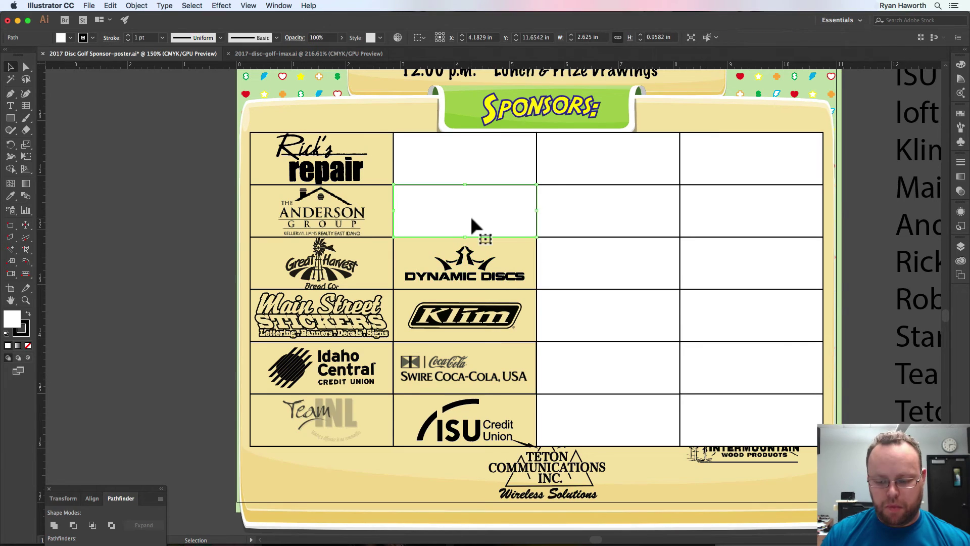
{"action": "key", "text": "slash"}
{"action": "left_click", "coordinate": [469, 214], "text": "shift"}
{"action": "left_click", "coordinate": [451, 37]}
{"action": "left_click", "coordinate": [493, 37]}
{"action": "left_click", "coordinate": [465, 160]}
{"action": "key", "text": "slash"}
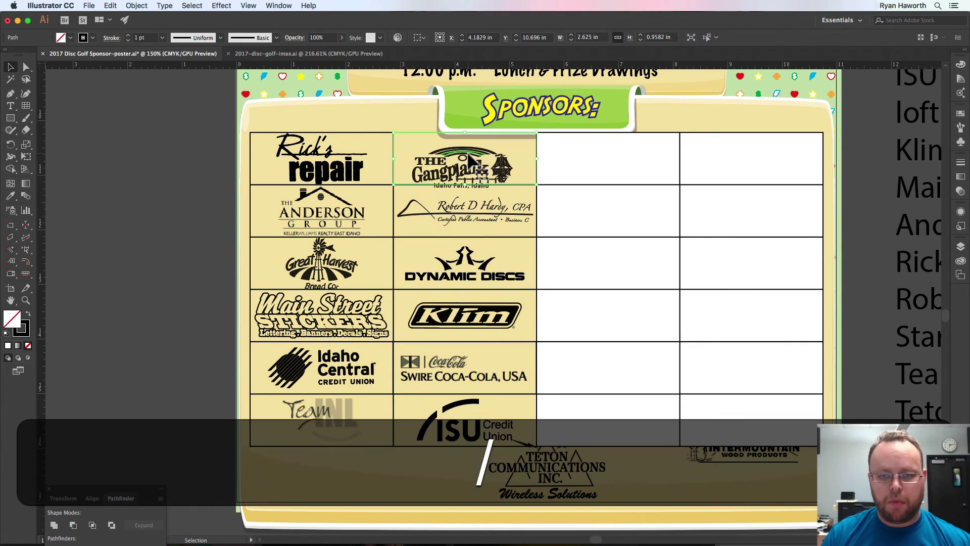
{"action": "left_click", "coordinate": [465, 162], "text": "shift"}
{"action": "left_click", "coordinate": [451, 37]}
{"action": "left_click", "coordinate": [493, 37]}
Remove cell fills and centre the CAES, Chick-fil-A and Idaho State logos in the third column
{"action": "left_click", "coordinate": [606, 159]}
{"action": "key", "text": "slash"}
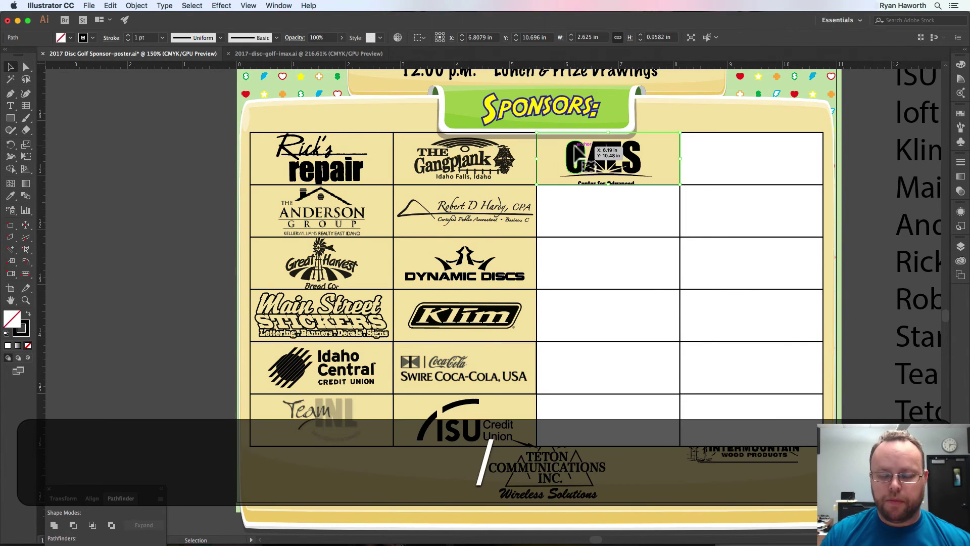
{"action": "left_click", "coordinate": [607, 162], "text": "shift"}
{"action": "left_click", "coordinate": [451, 37]}
{"action": "left_click", "coordinate": [494, 37]}
{"action": "left_click", "coordinate": [587, 207]}
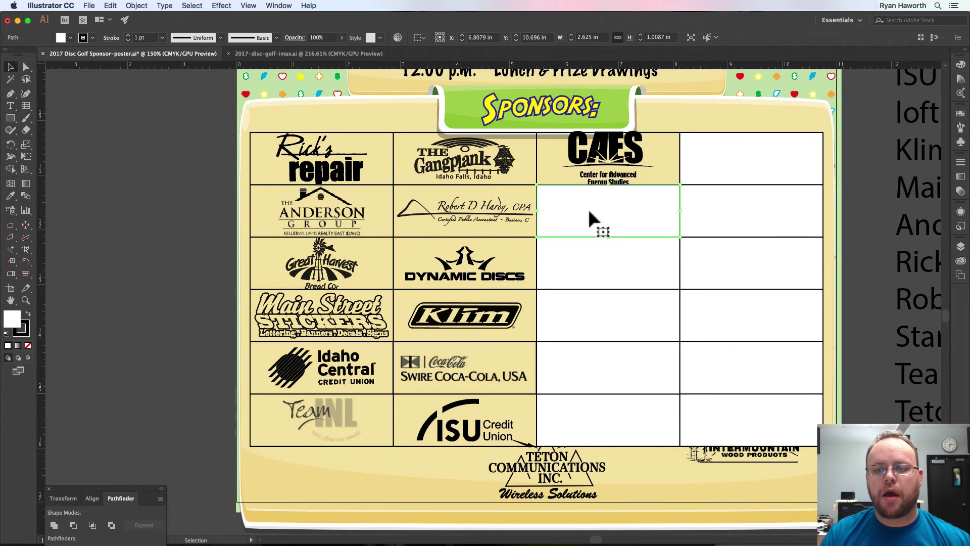
{"action": "key", "text": "slash"}
{"action": "left_click", "coordinate": [588, 208], "text": "shift"}
{"action": "left_click", "coordinate": [451, 37]}
{"action": "left_click", "coordinate": [493, 37]}
{"action": "left_click", "coordinate": [579, 259]}
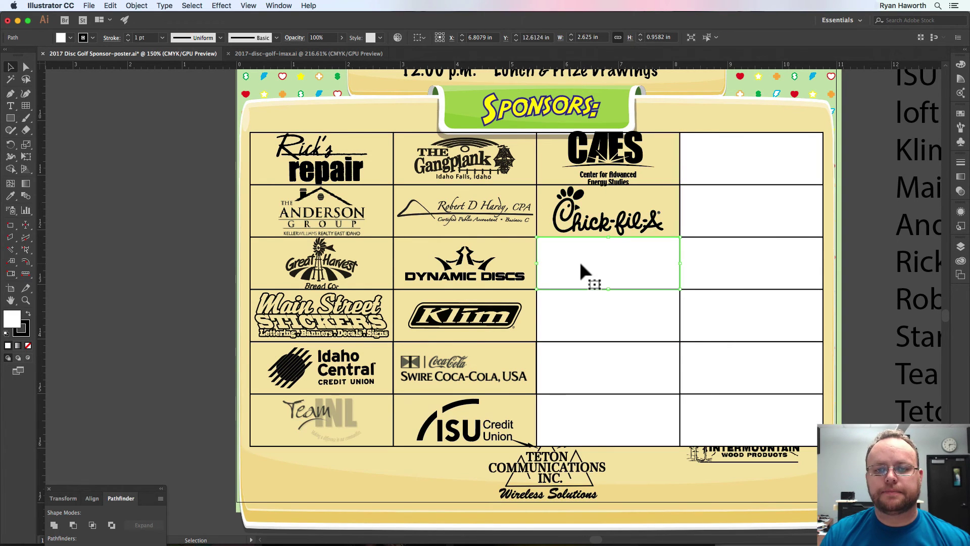
{"action": "key", "text": "slash"}
{"action": "left_click", "coordinate": [569, 245], "text": "shift"}
{"action": "left_click", "coordinate": [451, 37]}
{"action": "left_click", "coordinate": [493, 37]}
Remove cell fills and centre the alphagraphics, Teton Communications and Diablas logos in their cells
{"action": "left_click", "coordinate": [607, 303]}
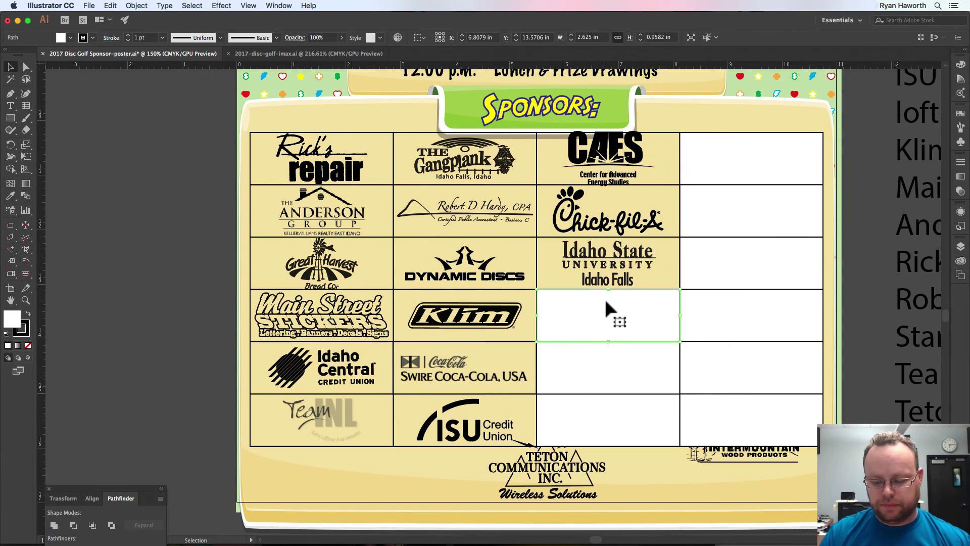
{"action": "key", "text": "slash"}
{"action": "left_click", "coordinate": [614, 330], "text": "shift"}
{"action": "left_click", "coordinate": [451, 37]}
{"action": "left_click", "coordinate": [493, 37]}
{"action": "left_click", "coordinate": [626, 356]}
{"action": "key", "text": "slash"}
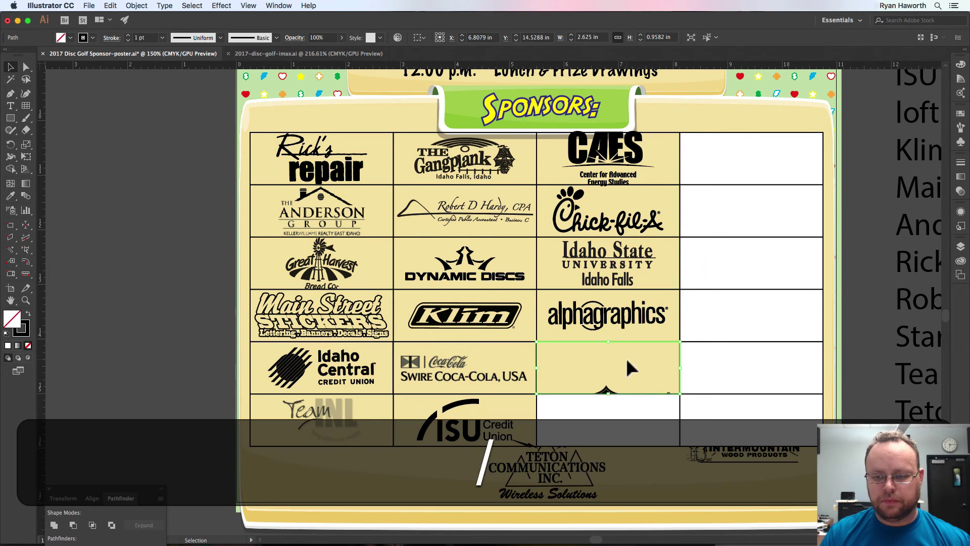
{"action": "left_click", "coordinate": [557, 475], "text": "shift"}
{"action": "left_click", "coordinate": [451, 37]}
{"action": "left_click", "coordinate": [493, 37]}
{"action": "left_click", "coordinate": [617, 409]}
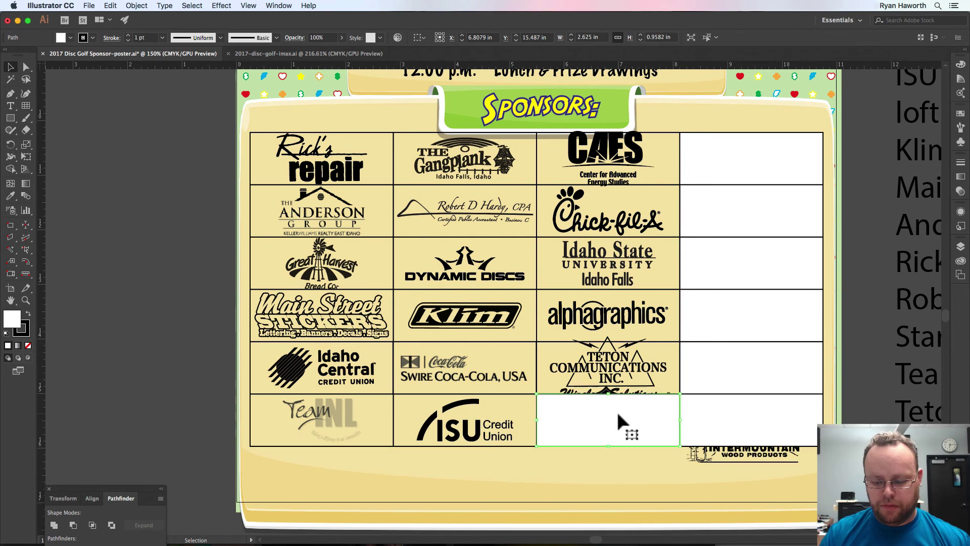
{"action": "key", "text": "slash"}
{"action": "left_click", "coordinate": [569, 441], "text": "shift"}
{"action": "left_click", "coordinate": [450, 37]}
{"action": "left_click", "coordinate": [494, 36]}
Clear the right-column fills, move Loft Golf up, and centre Intermountain, Loft Golf and Pizza
{"action": "left_click", "coordinate": [753, 429]}
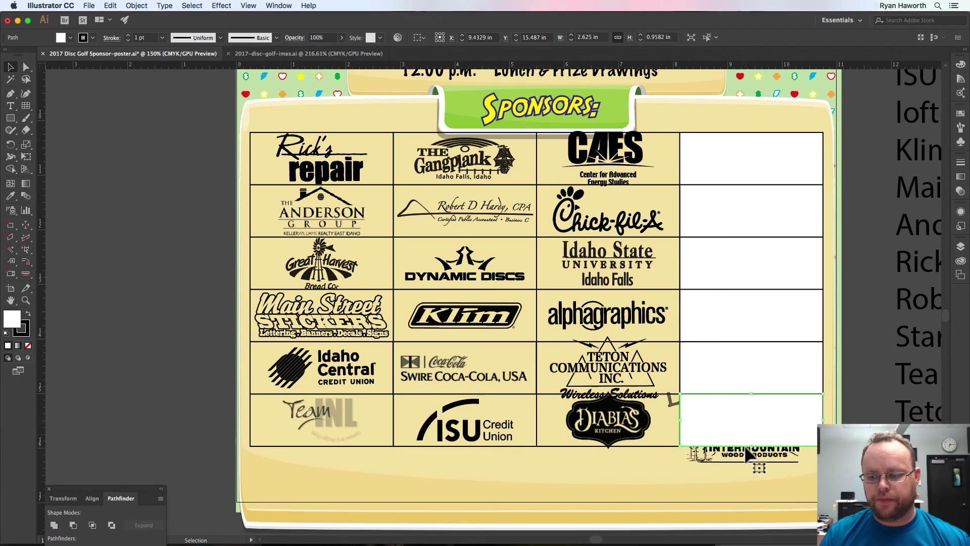
{"action": "key", "text": "slash"}
{"action": "left_click", "coordinate": [766, 457], "text": "shift"}
{"action": "left_click", "coordinate": [185, 37]}
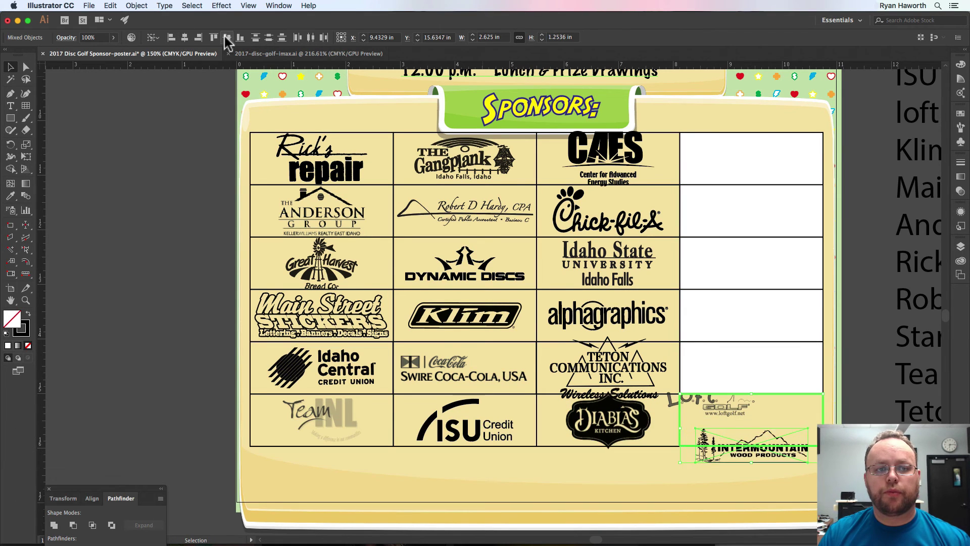
{"action": "left_click", "coordinate": [227, 37]}
{"action": "left_click", "coordinate": [787, 368]}
{"action": "key", "text": "slash"}
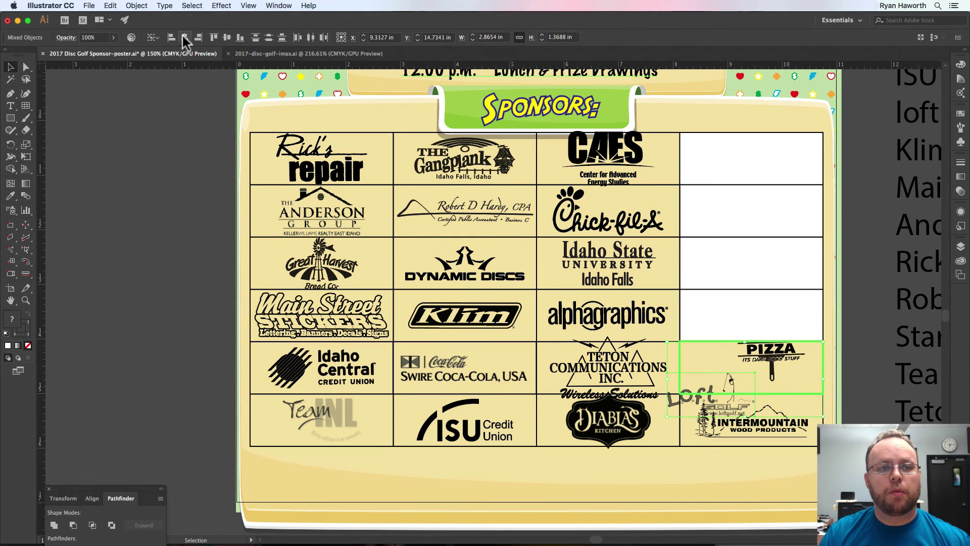
{"action": "left_click_drag", "start_coordinate": [728, 394], "coordinate": [768, 371]}
{"action": "left_click", "coordinate": [772, 316]}
{"action": "key", "text": "slash"}
{"action": "left_click", "coordinate": [791, 350], "text": "shift"}
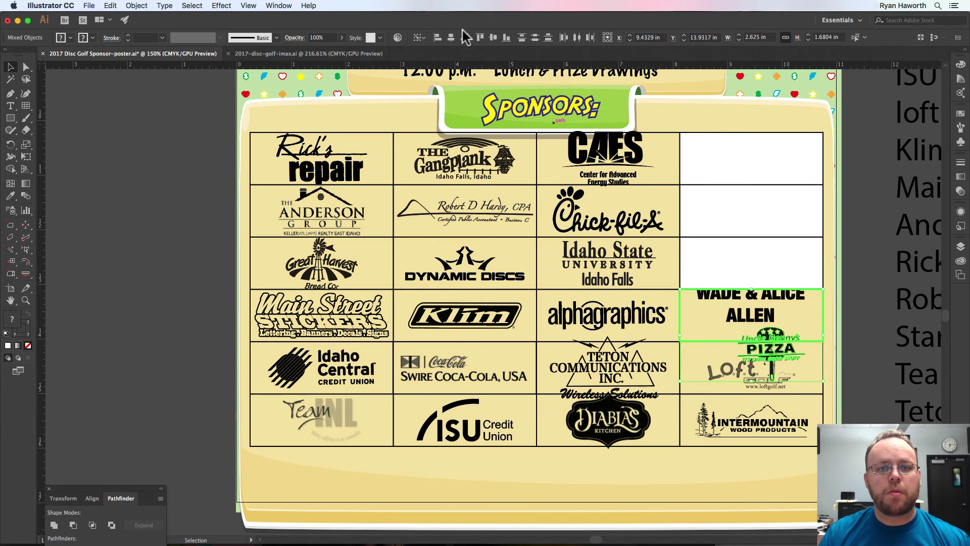
{"action": "left_click", "coordinate": [451, 37]}
{"action": "left_click", "coordinate": [494, 37]}
Clear fills and centre the individual sponsor, Starbucks and Bighorn Auction logos in the upper right cells
{"action": "left_click", "coordinate": [788, 253]}
{"action": "key", "text": "slash"}
{"action": "left_click", "coordinate": [751, 295], "text": "shift"}
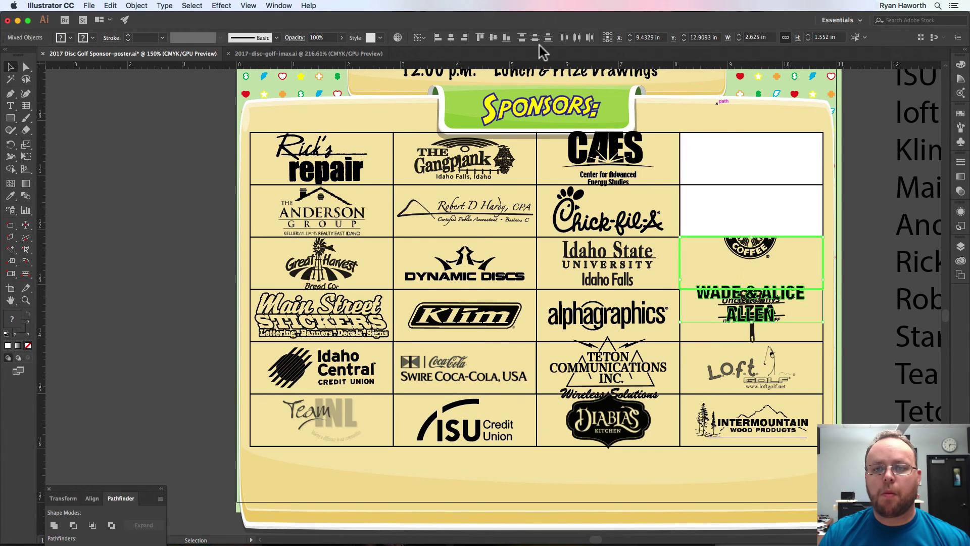
{"action": "left_click", "coordinate": [450, 37]}
{"action": "left_click", "coordinate": [493, 37]}
{"action": "left_click", "coordinate": [753, 205]}
{"action": "key", "text": "slash"}
{"action": "left_click", "coordinate": [753, 205], "text": "shift"}
{"action": "left_click", "coordinate": [451, 37]}
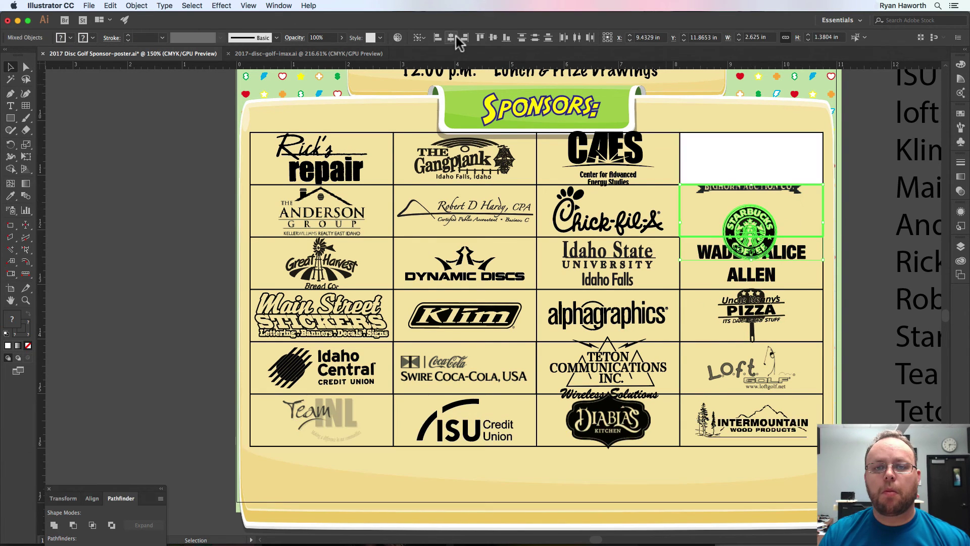
{"action": "left_click", "coordinate": [493, 37]}
{"action": "left_click", "coordinate": [783, 168]}
{"action": "key", "text": "slash"}
{"action": "left_click", "coordinate": [721, 169], "text": "shift"}
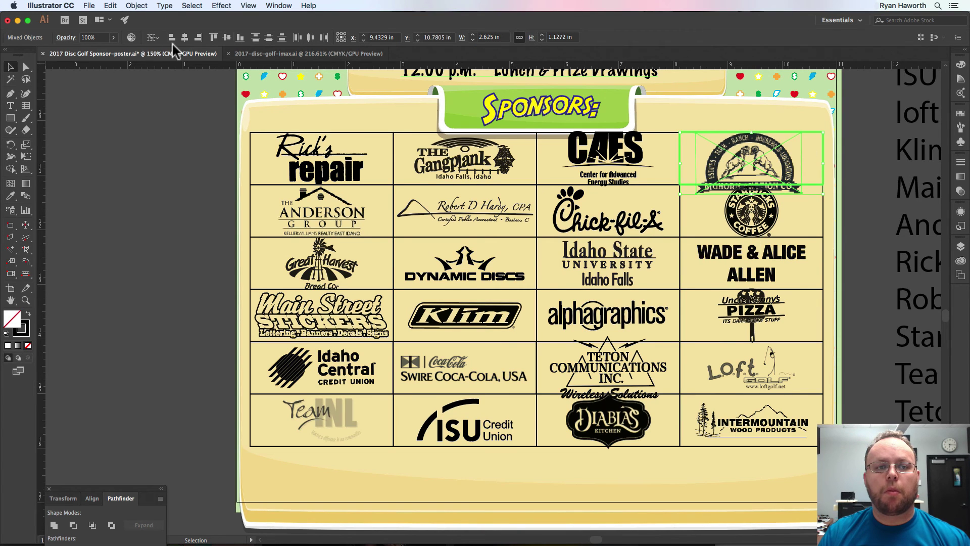
{"action": "left_click", "coordinate": [185, 37]}
{"action": "left_click", "coordinate": [227, 37]}
{"action": "left_click", "coordinate": [748, 126]}
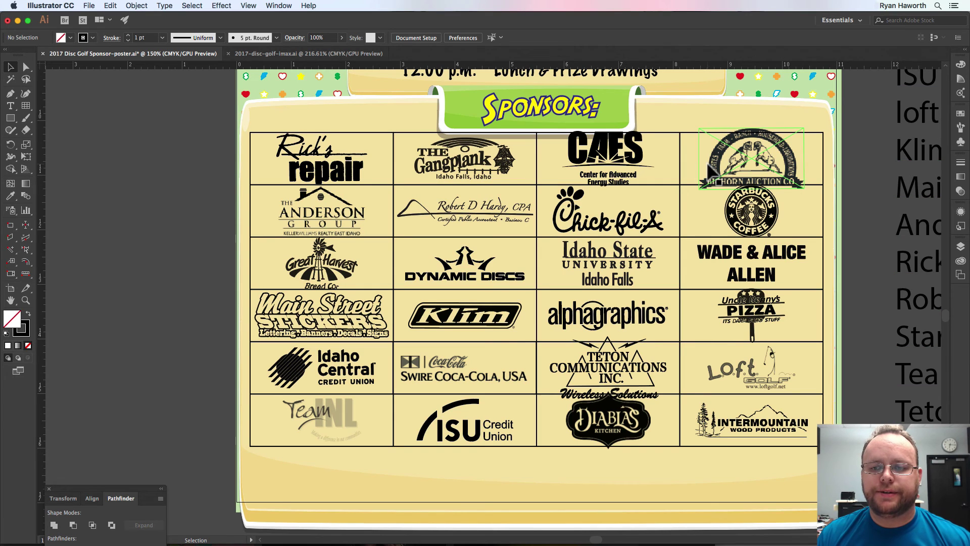
Select the CAES logo and pick a point on its cell outline, then deselect
{"action": "left_click", "coordinate": [621, 152]}
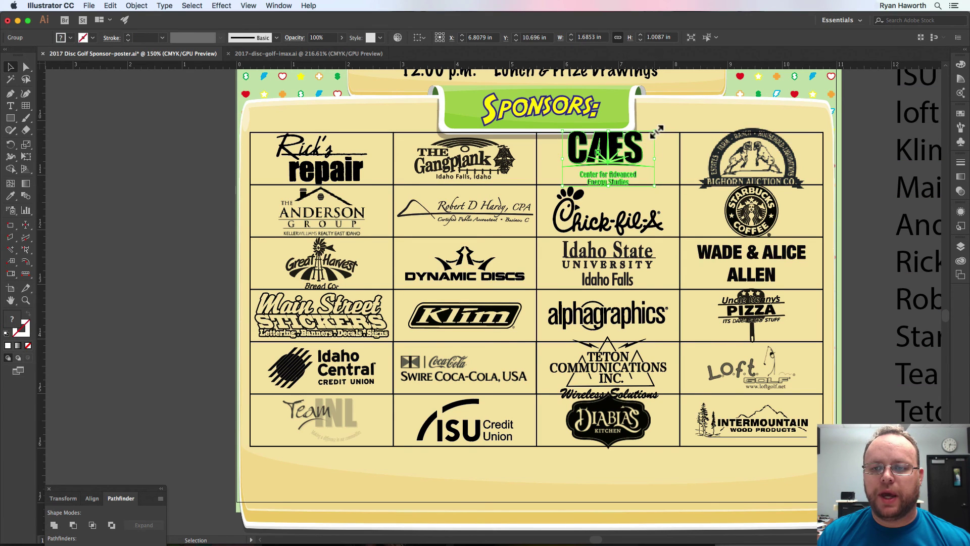
{"action": "key", "text": "shift+super"}
{"action": "left_click", "coordinate": [642, 151], "text": "shift+super"}
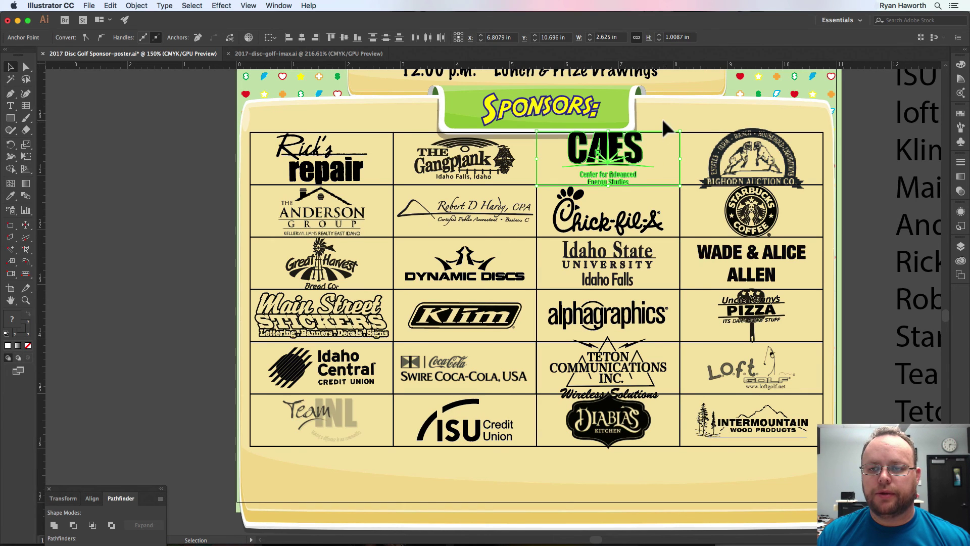
{"action": "left_click", "coordinate": [661, 117]}
Shrink the CAES logo group proportionally from a corner handle so it sits smaller in its cell
{"action": "left_click", "coordinate": [639, 148]}
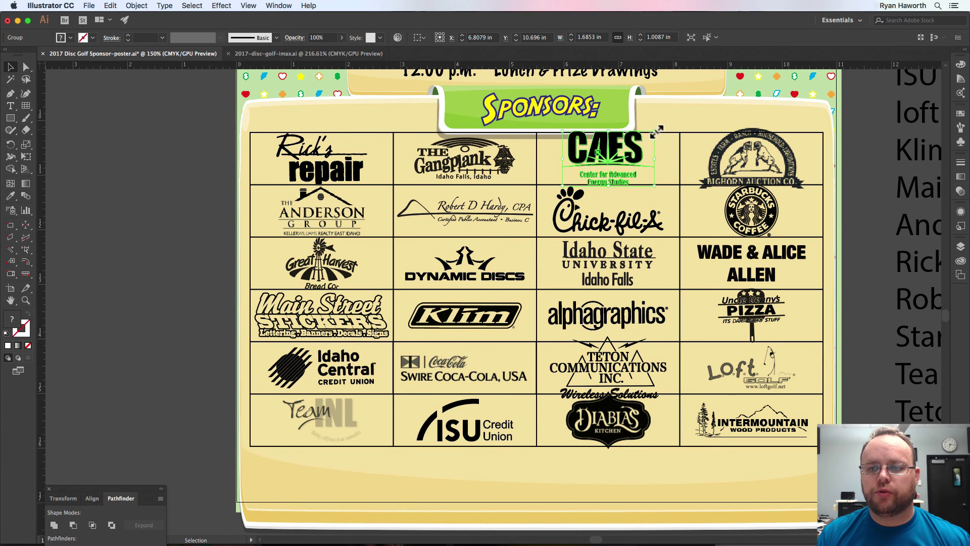
{"action": "left_click_drag", "start_coordinate": [658, 131], "coordinate": [647, 135]}
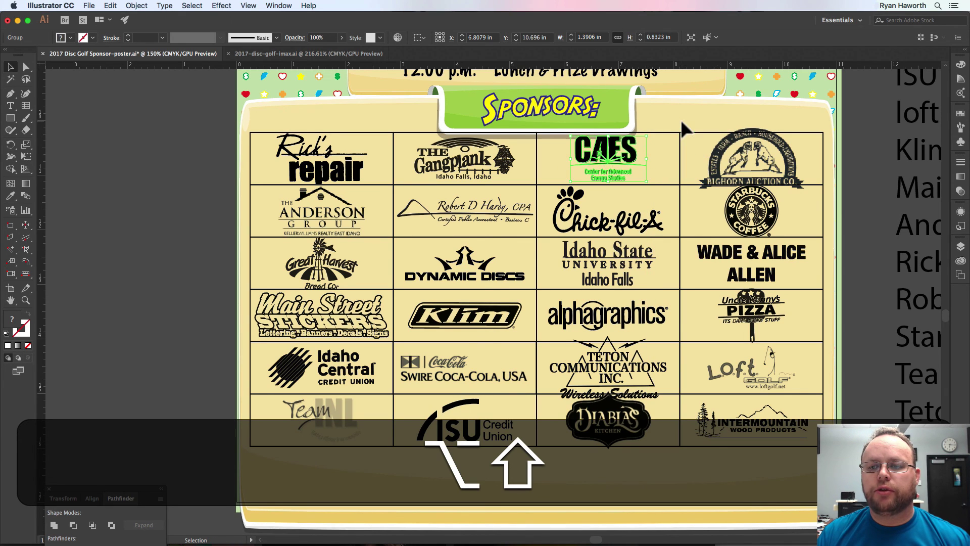
{"action": "left_click", "coordinate": [201, 143]}
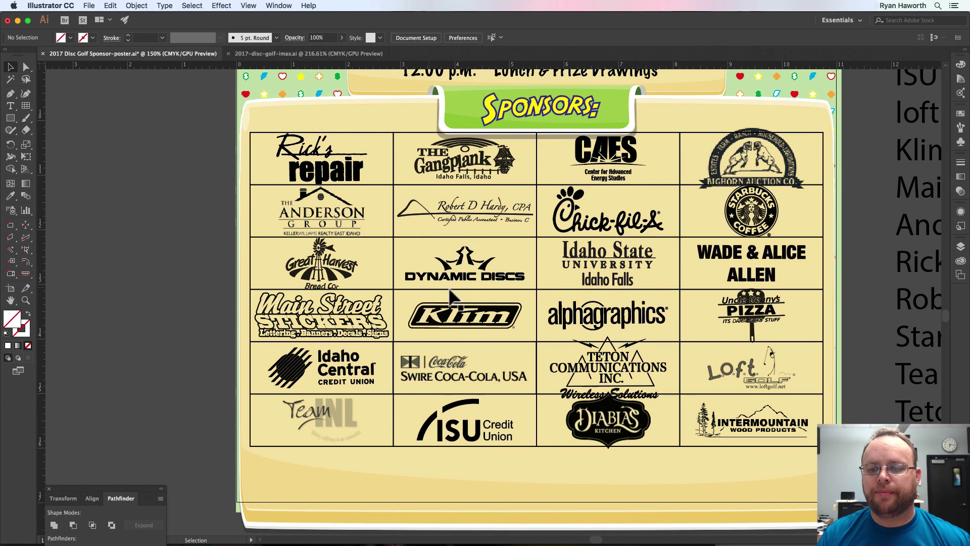
{"action": "left_click", "coordinate": [609, 154]}
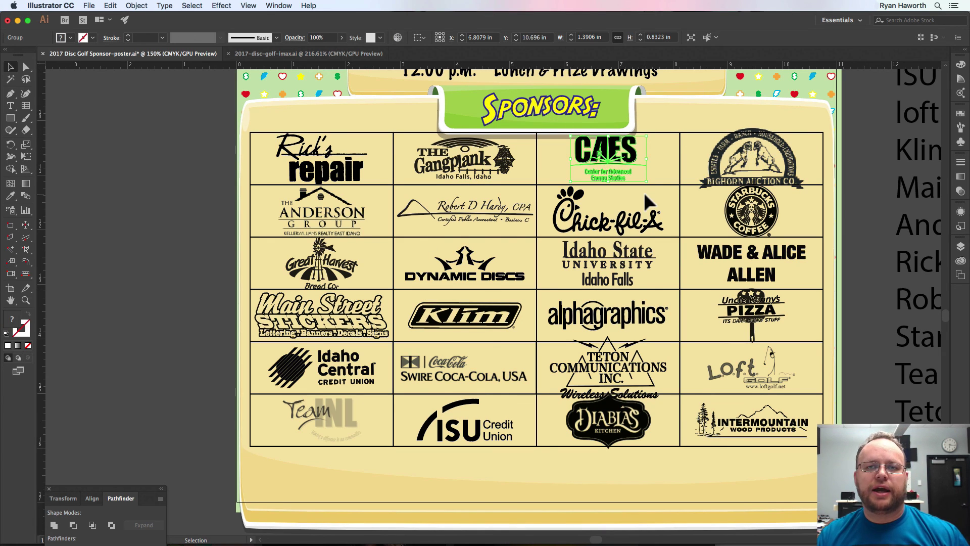